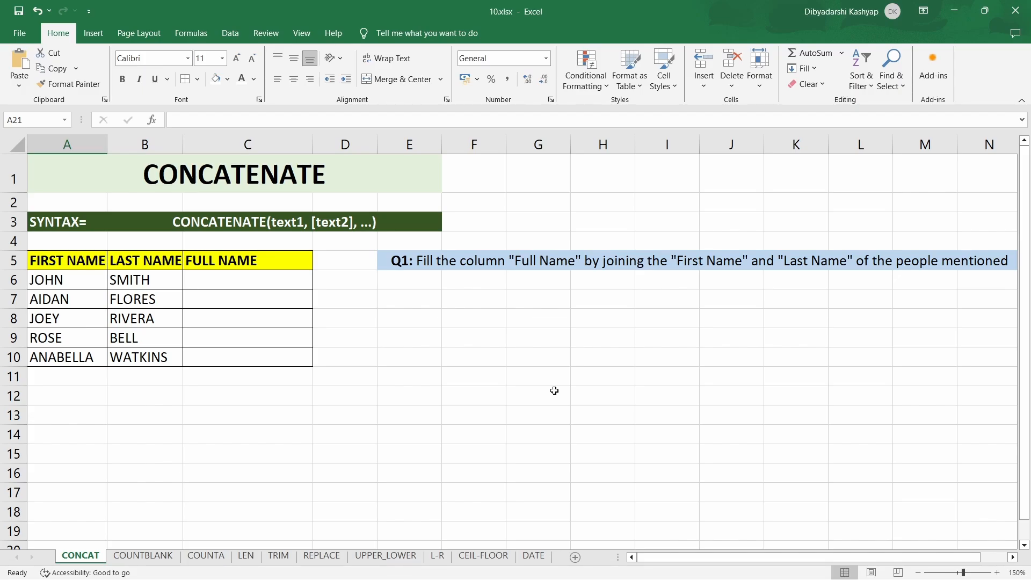
# - Enter =CONCATENATE(A6," ",B6) in cell C6 to join the first and last name with a space
pyautogui.click(294, 278)
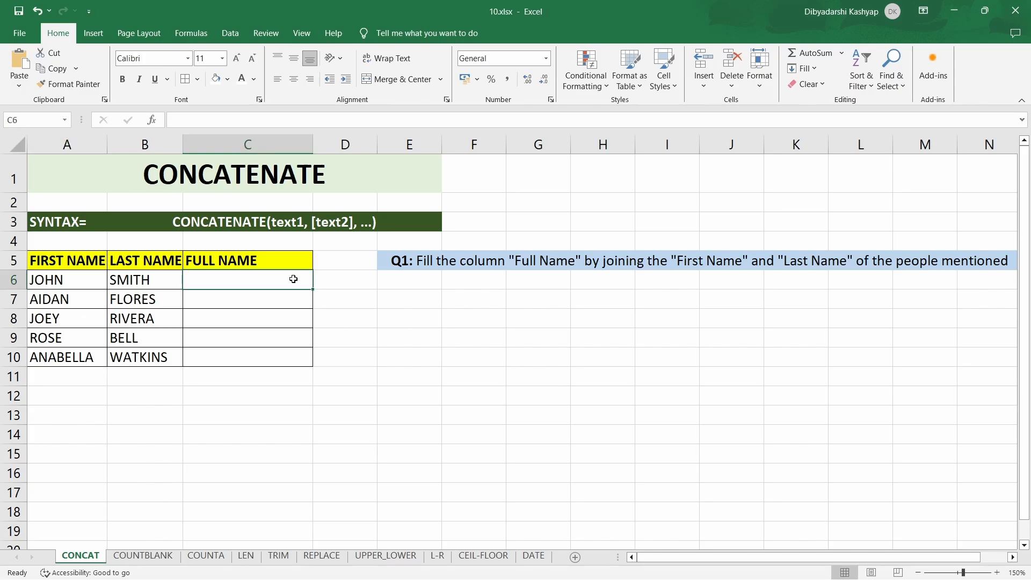
pyautogui.write('=con')
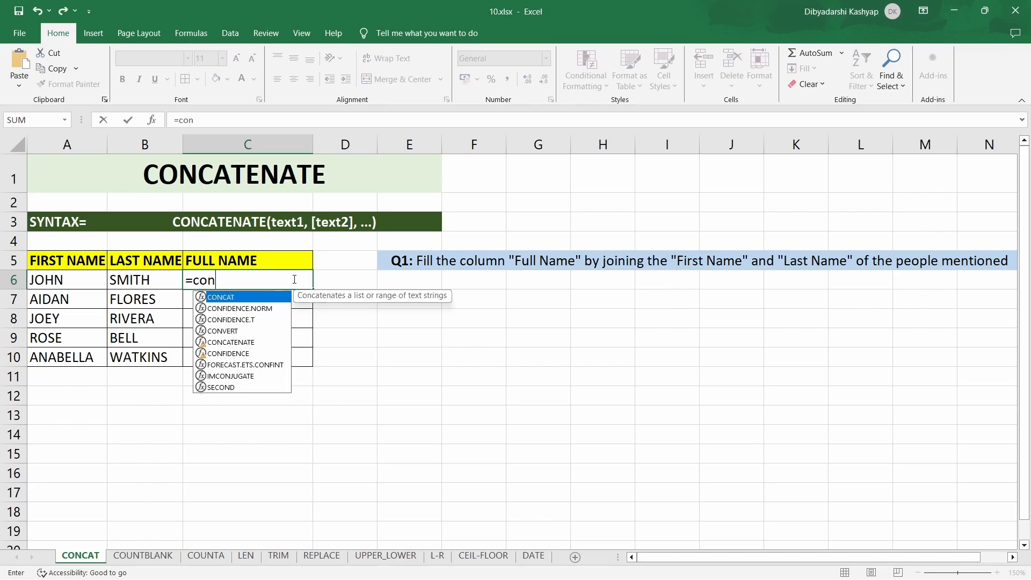
pyautogui.write('caten')
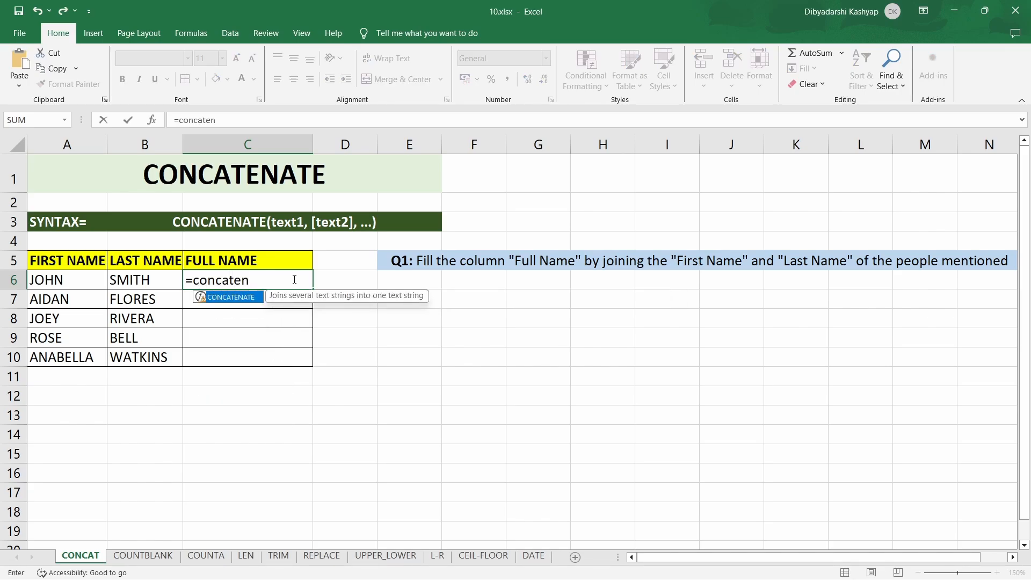
pyautogui.write('ate(')
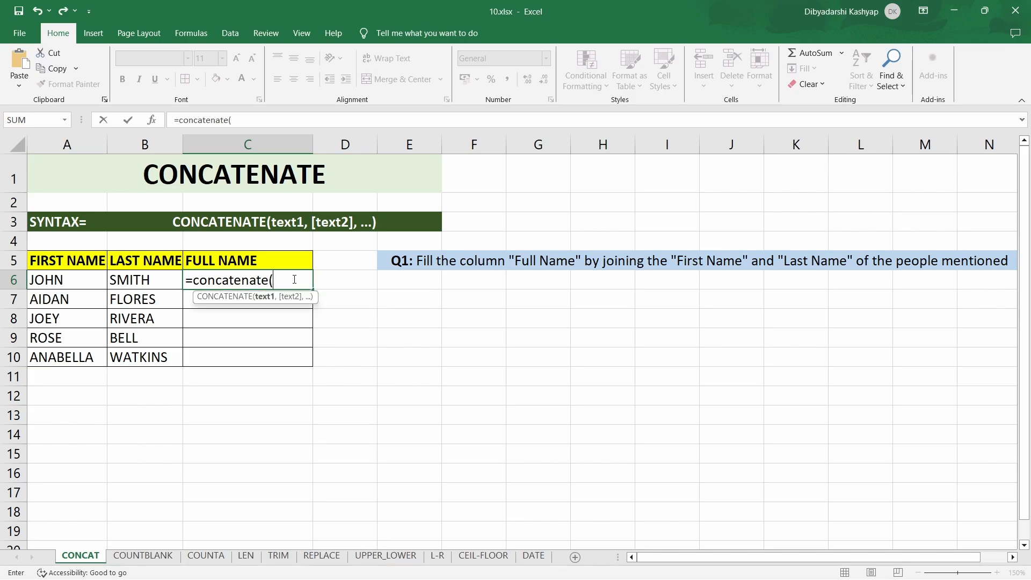
pyautogui.click(75, 284)
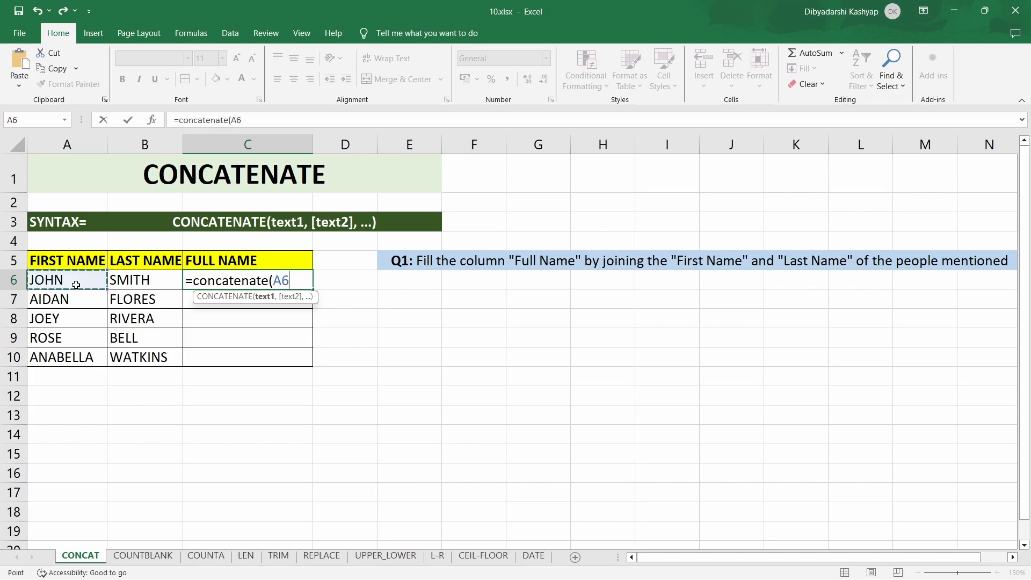
pyautogui.write(',')
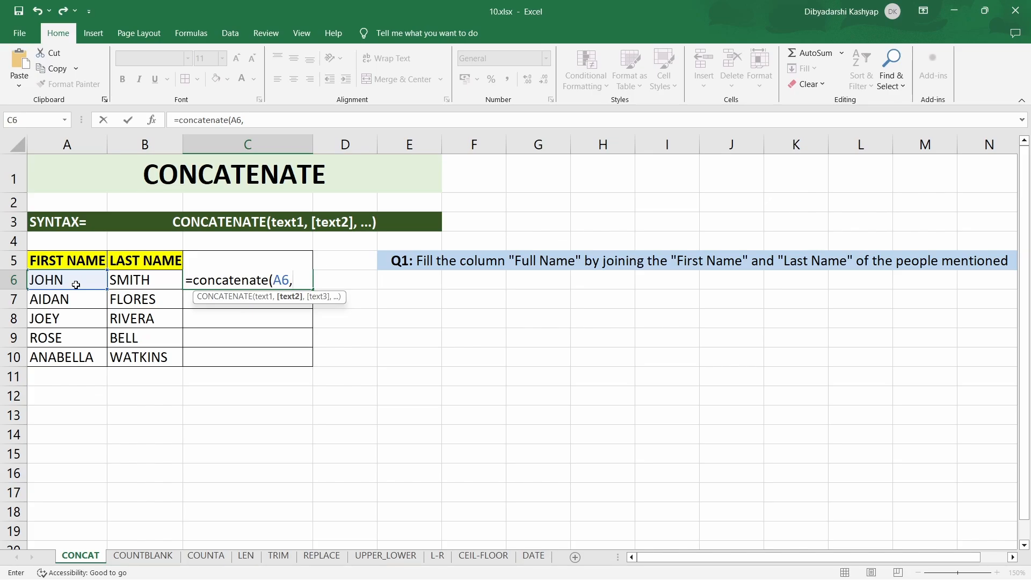
pyautogui.write('" ",')
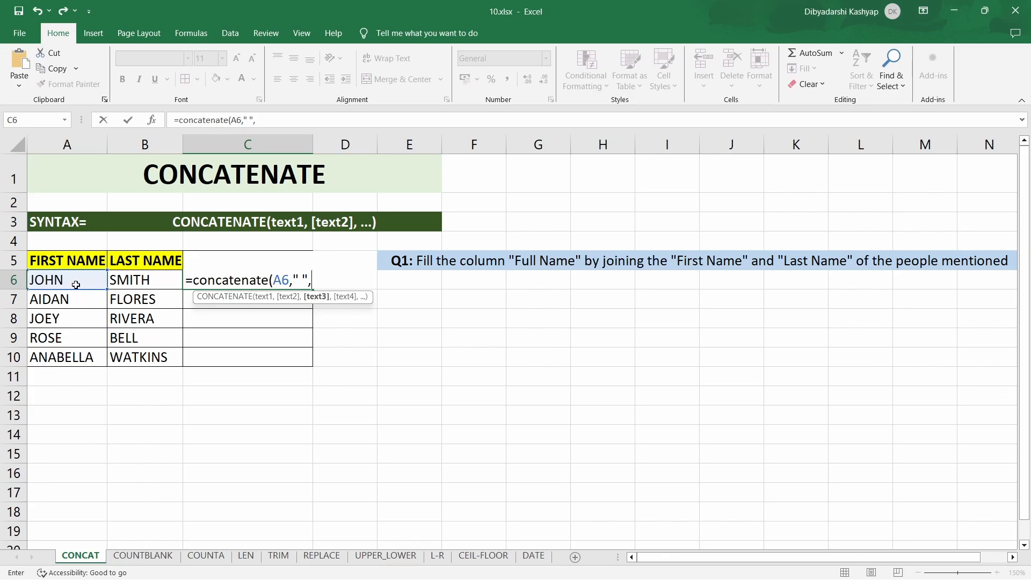
pyautogui.click(136, 280)
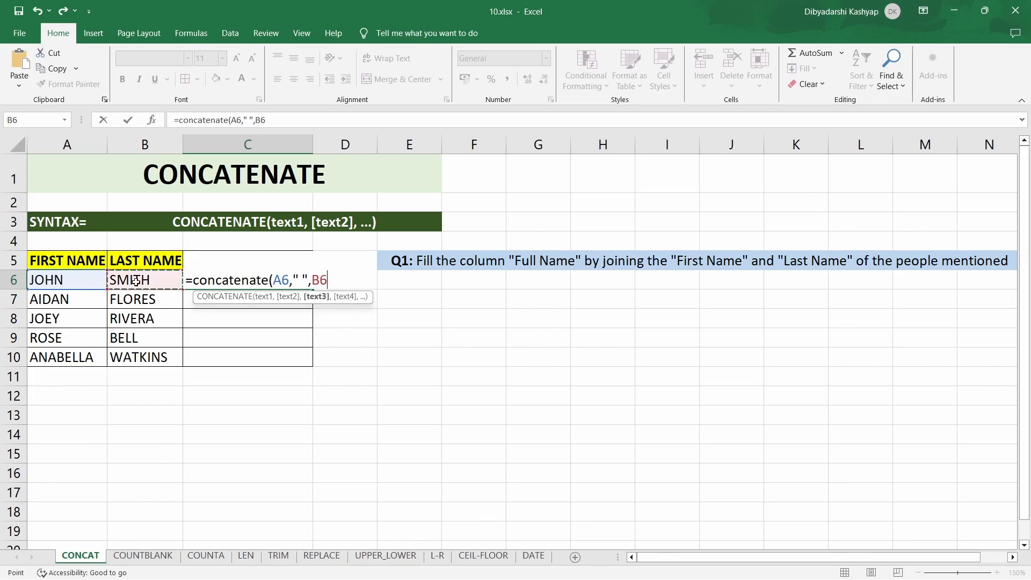
pyautogui.write(')')
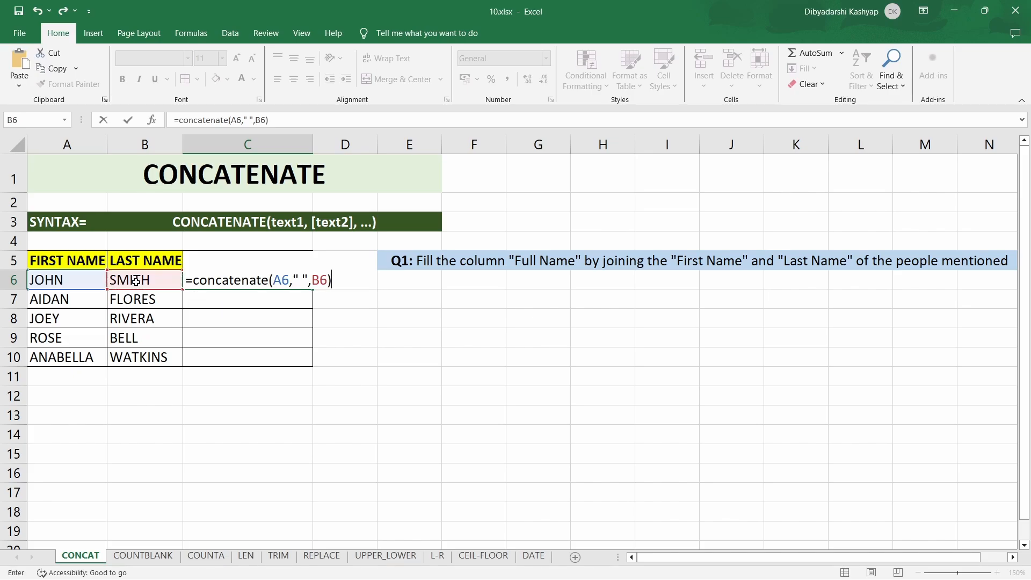
pyautogui.press('Return')
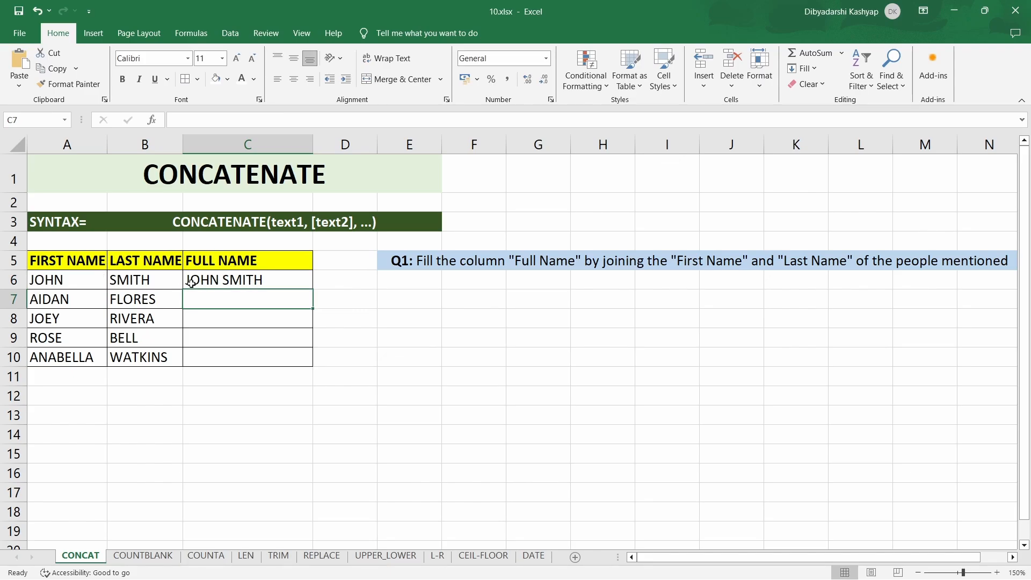
# - Fill the CONCATENATE formula from C6 down through C10 in the Full Name column
pyautogui.click(266, 281)
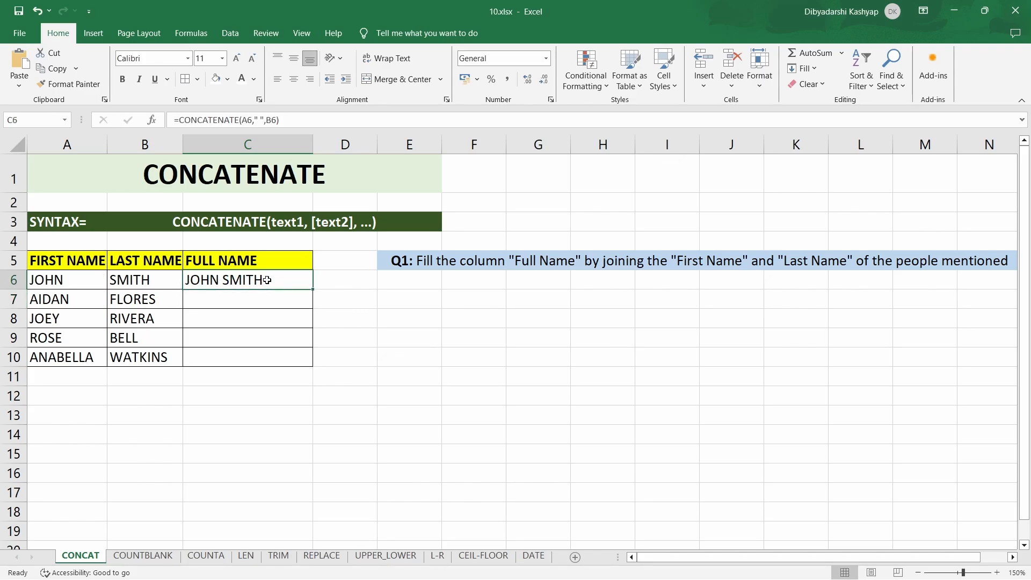
pyautogui.doubleClick(312, 289)
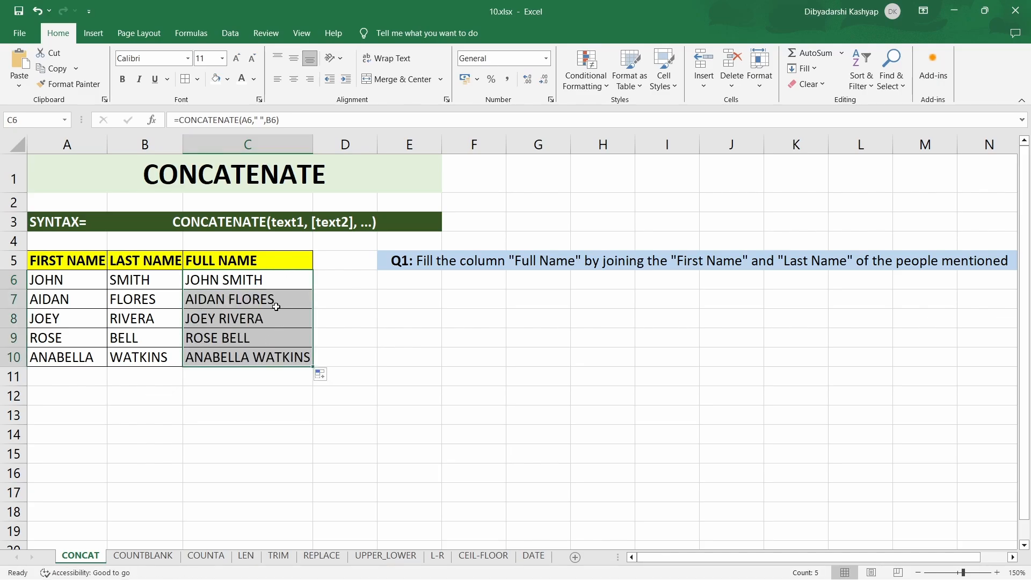
pyautogui.click(363, 371)
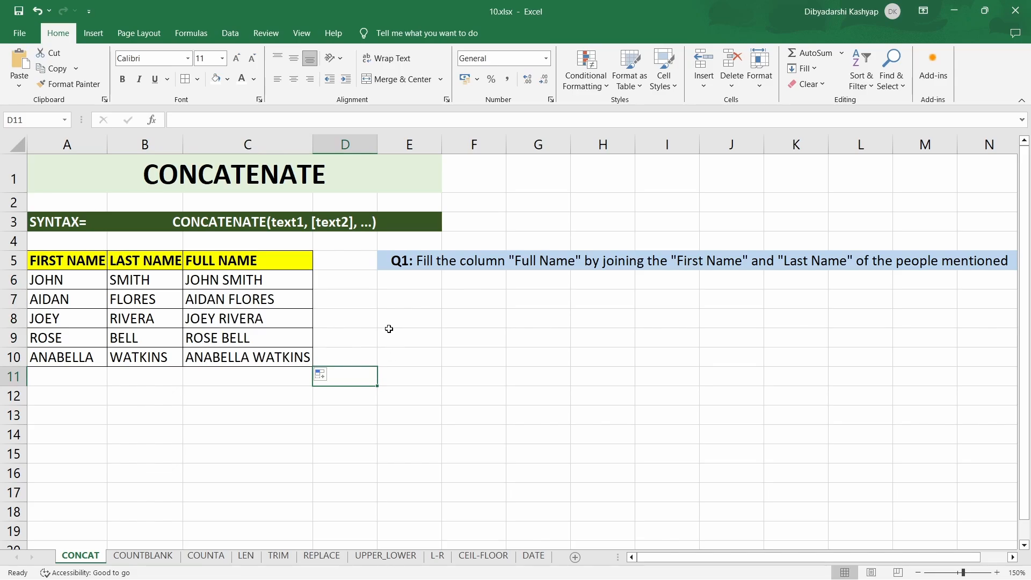
# - On the COUNTBLANK sheet, enter =COUNTBLANK(A6:C10) in cell F6 to count the table's blank cells
pyautogui.click(143, 556)
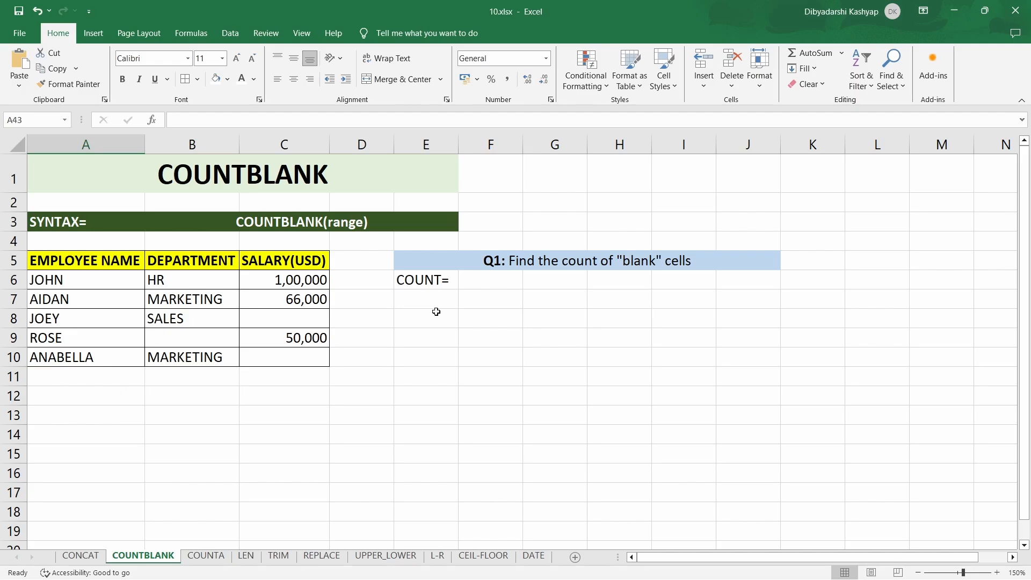
pyautogui.click(482, 283)
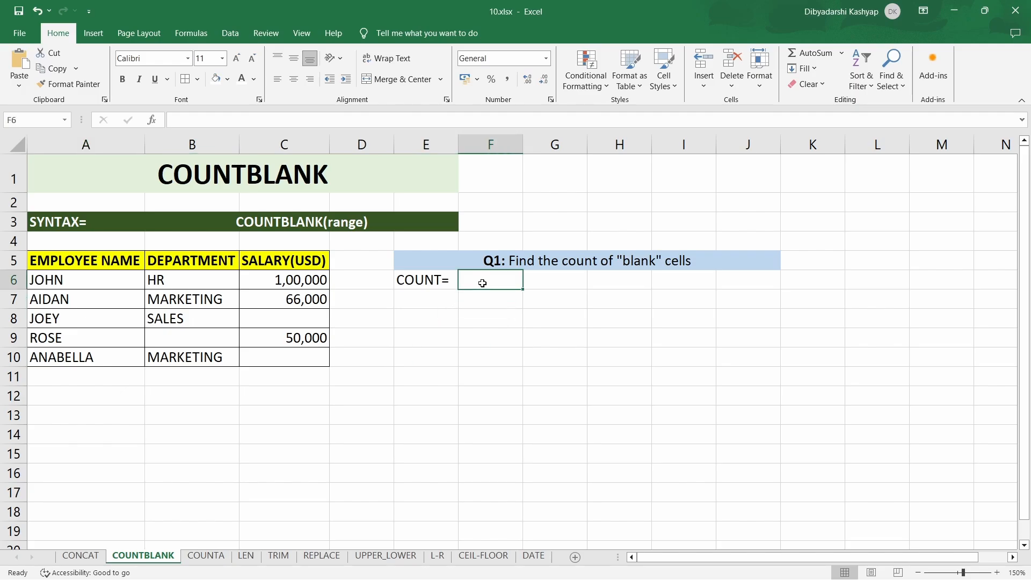
pyautogui.write('=')
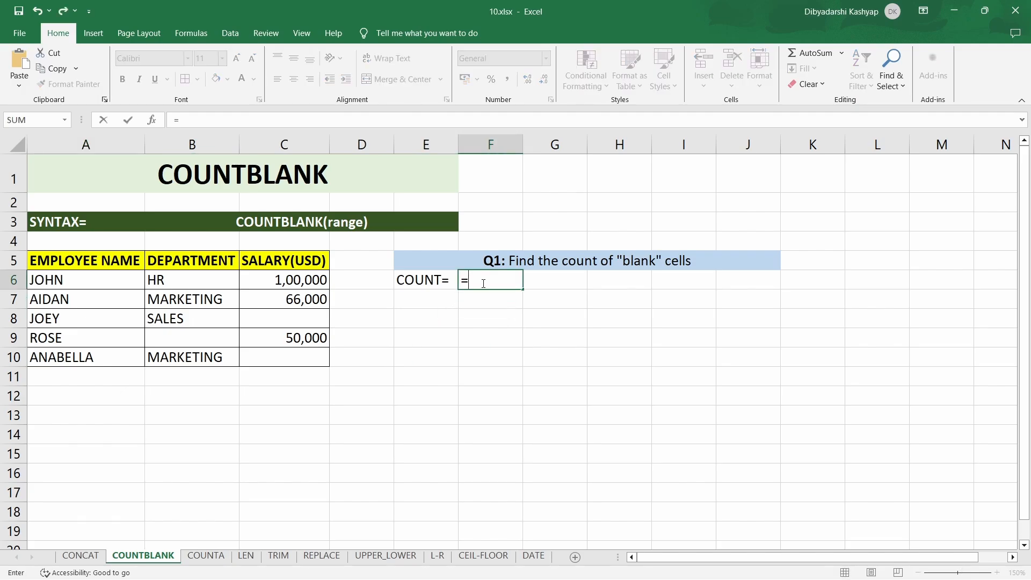
pyautogui.write('cou')
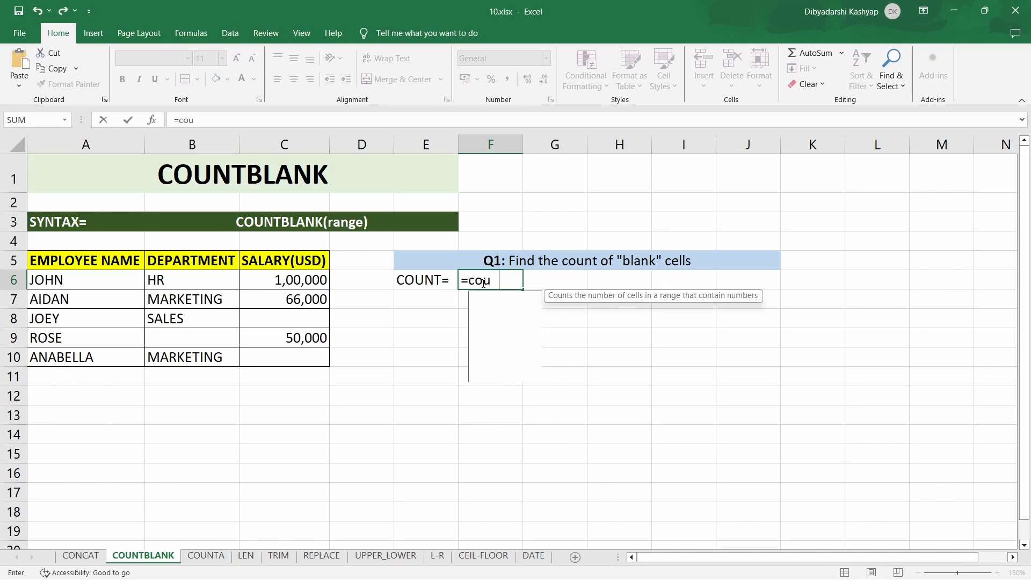
pyautogui.write('ntbl')
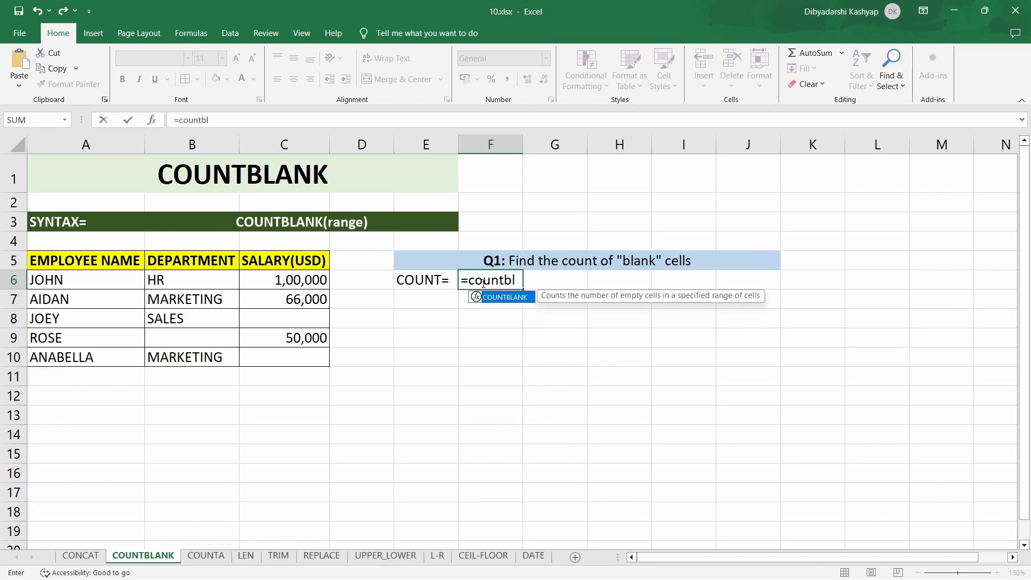
pyautogui.write('ank(')
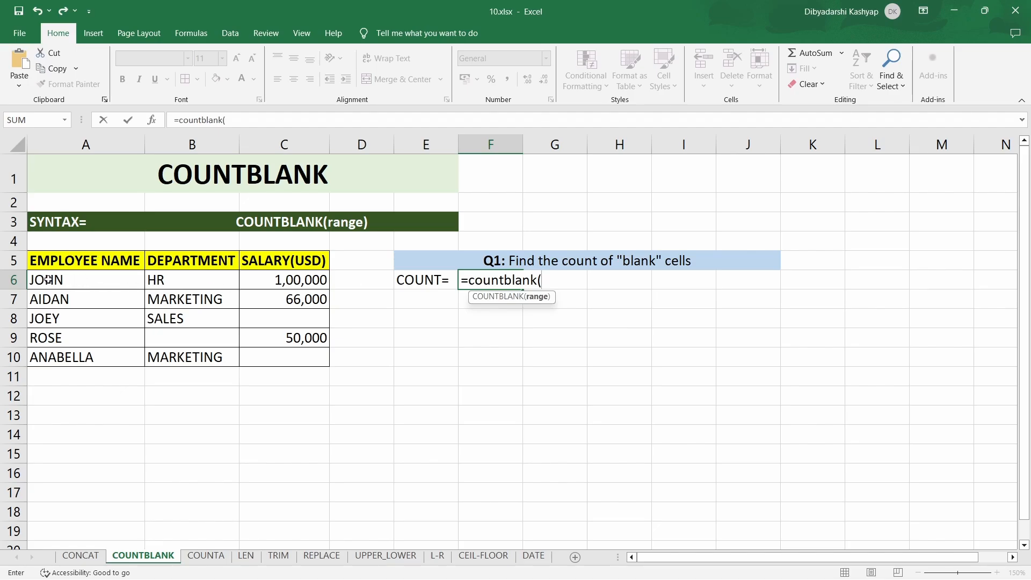
pyautogui.moveTo(46, 280); pyautogui.dragTo(274, 361)
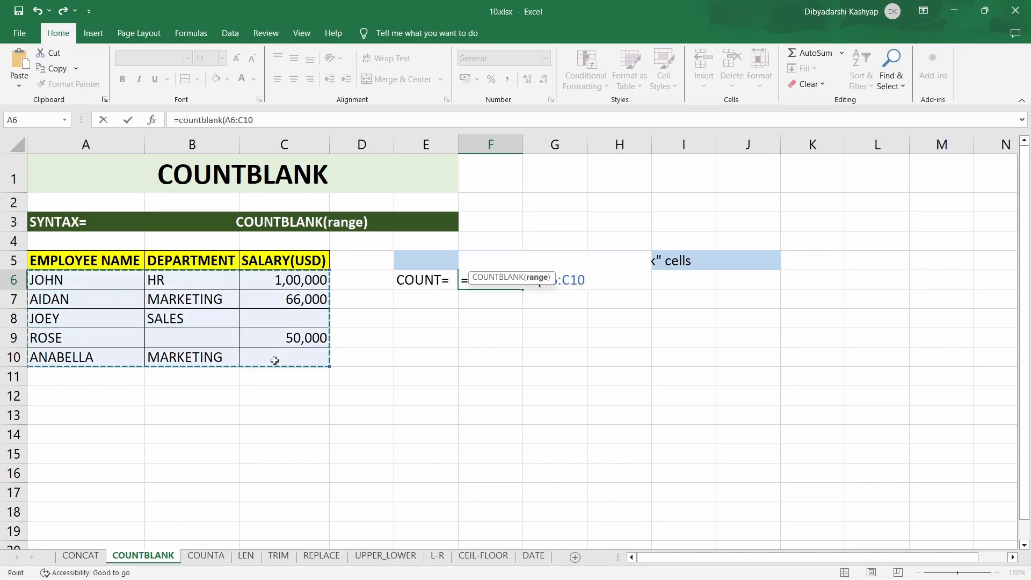
pyautogui.write(')')
pyautogui.press('Return')
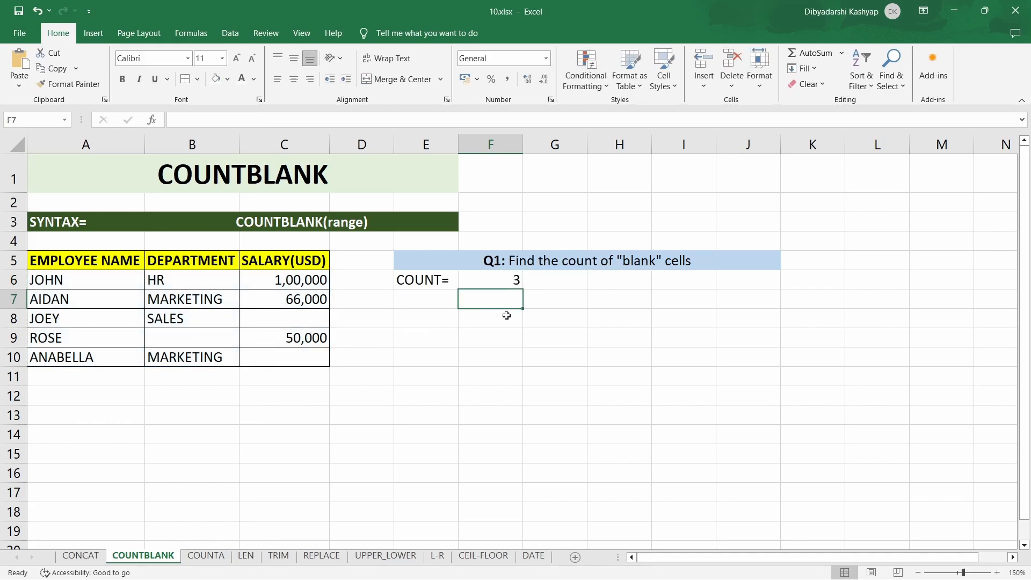
# - Check the blank cells C8, B9 and C10 in the employee table against the COUNTBLANK result
pyautogui.click(274, 322)
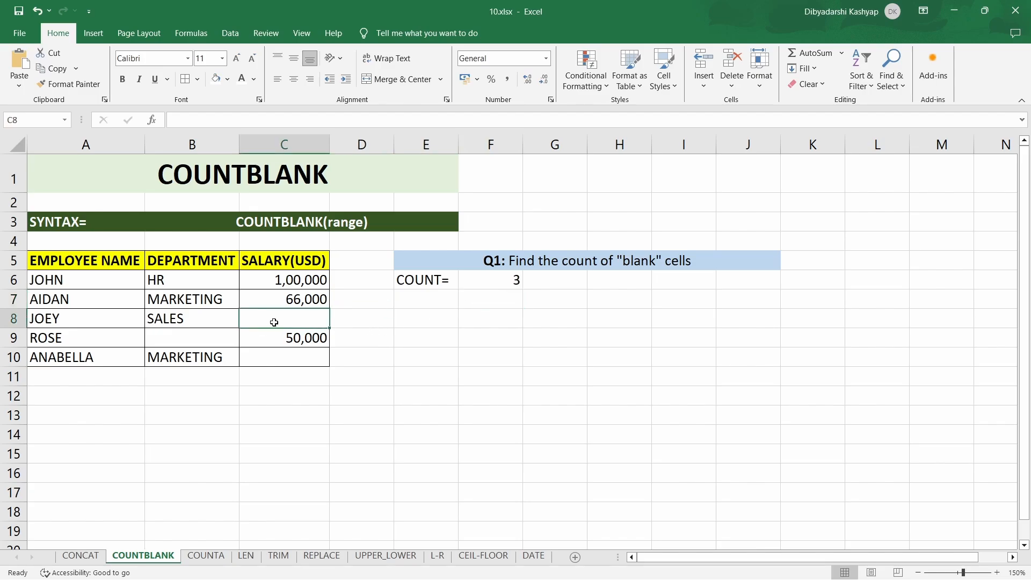
pyautogui.click(204, 341)
pyautogui.click(271, 358)
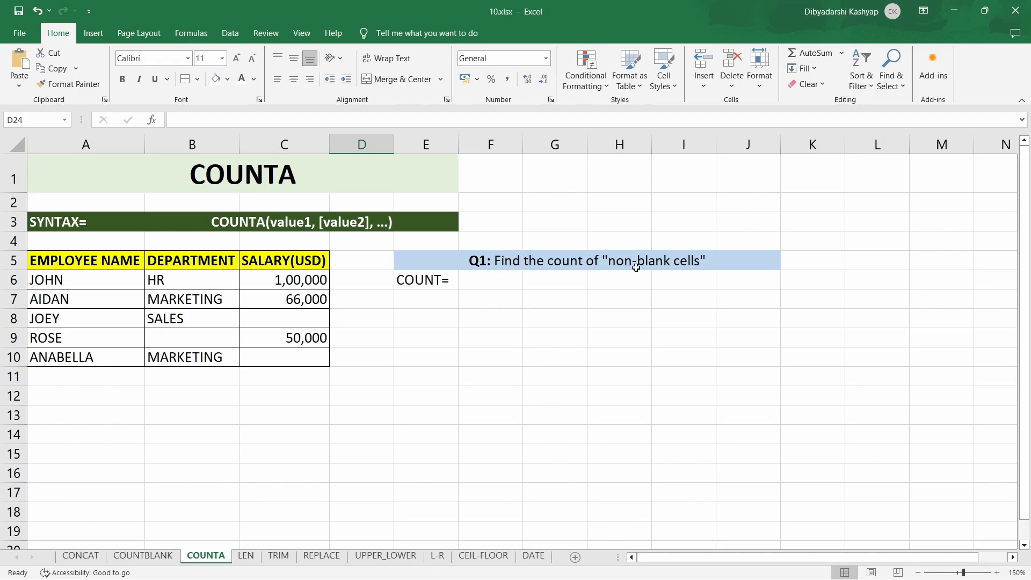
# - On the COUNTA sheet, enter =COUNTA(A6:C10) in cell F6 to count the table's non-blank cells
pyautogui.click(495, 283)
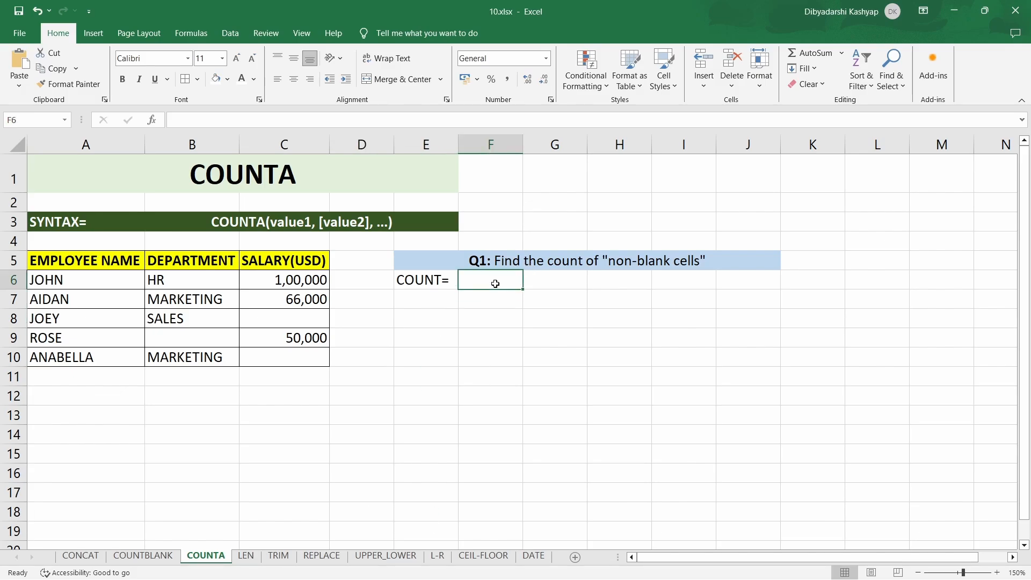
pyautogui.write('=')
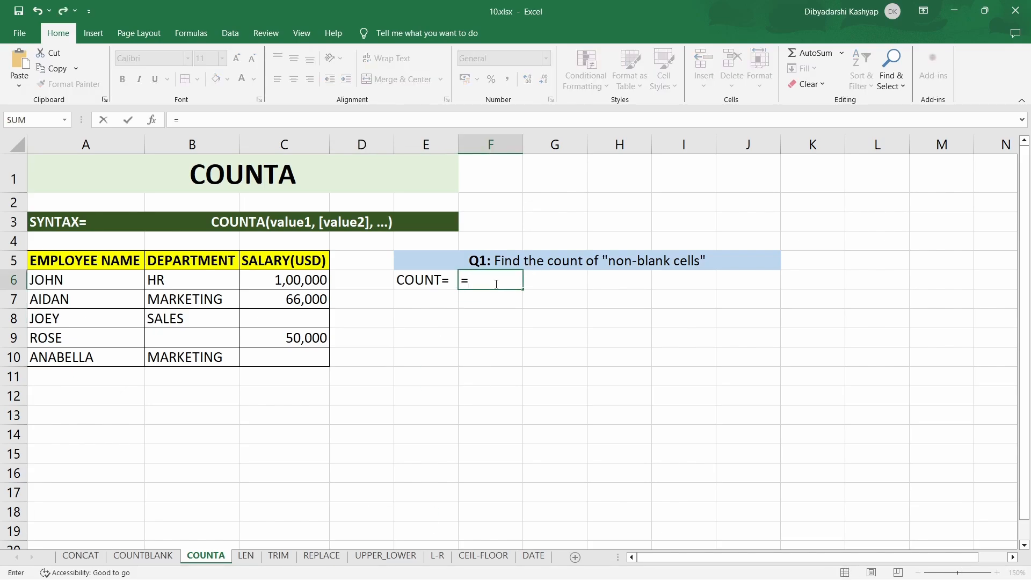
pyautogui.write('count')
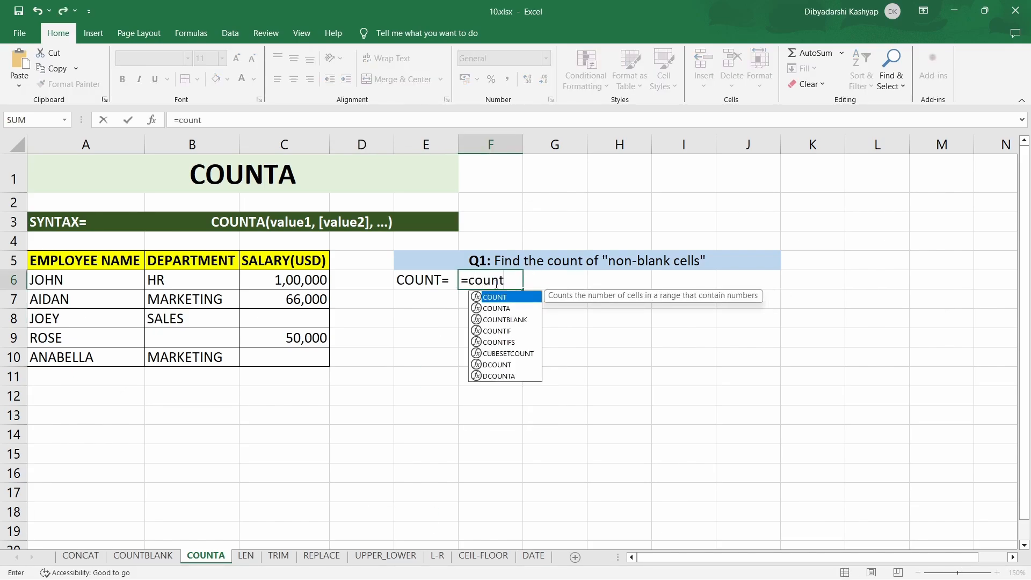
pyautogui.write('a')
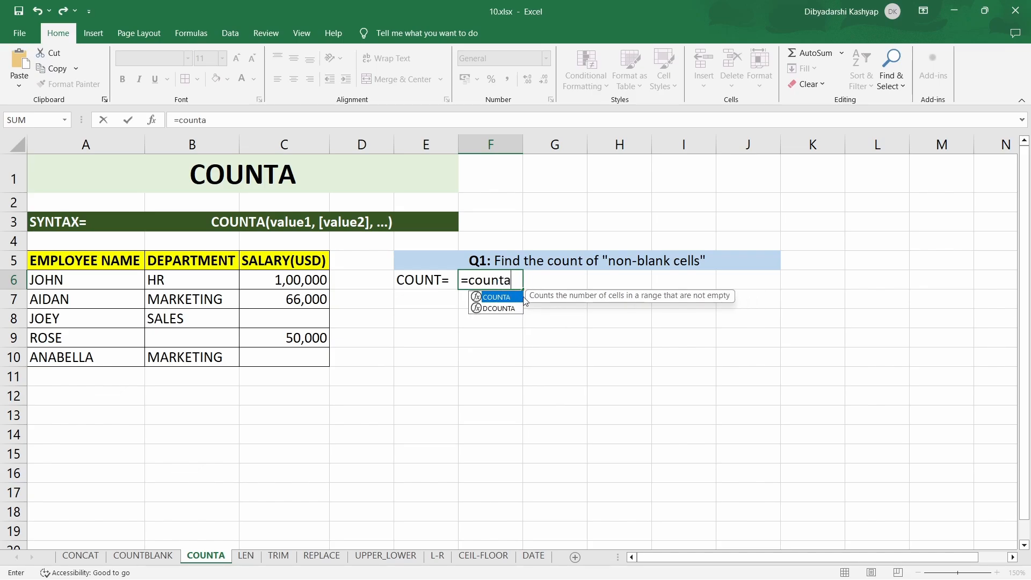
pyautogui.write('(')
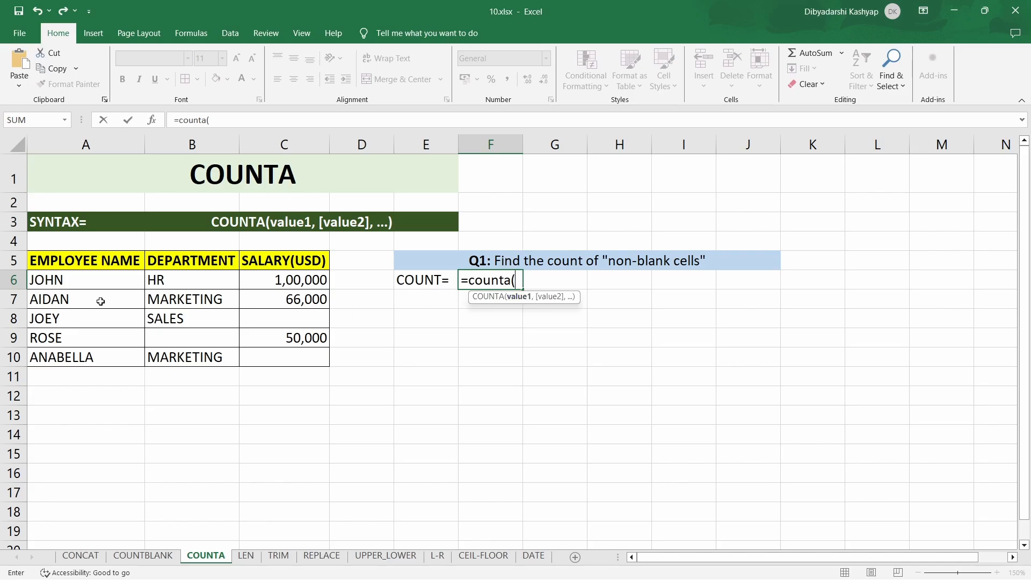
pyautogui.moveTo(69, 284); pyautogui.dragTo(288, 363)
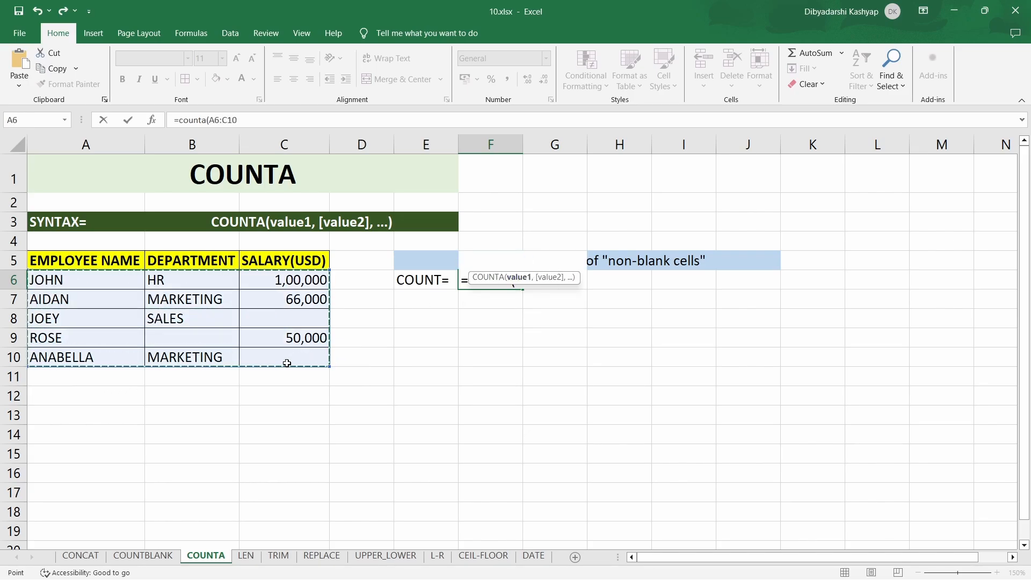
pyautogui.write(')')
pyautogui.press('Return')
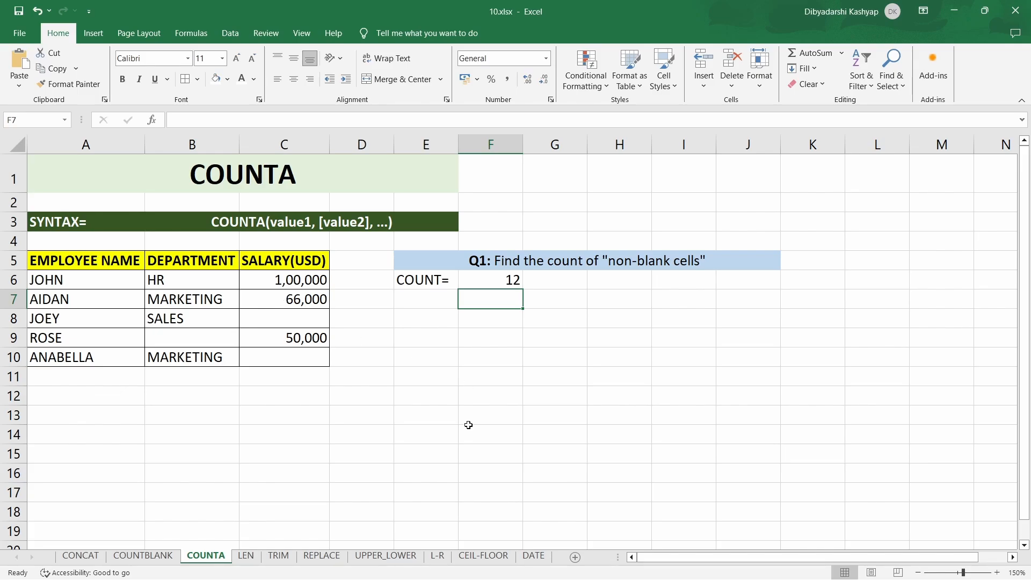
# - On the LEN sheet, enter =LEN(A6) in cell B6 and fill it down through B10 in the Length column
pyautogui.click(248, 558)
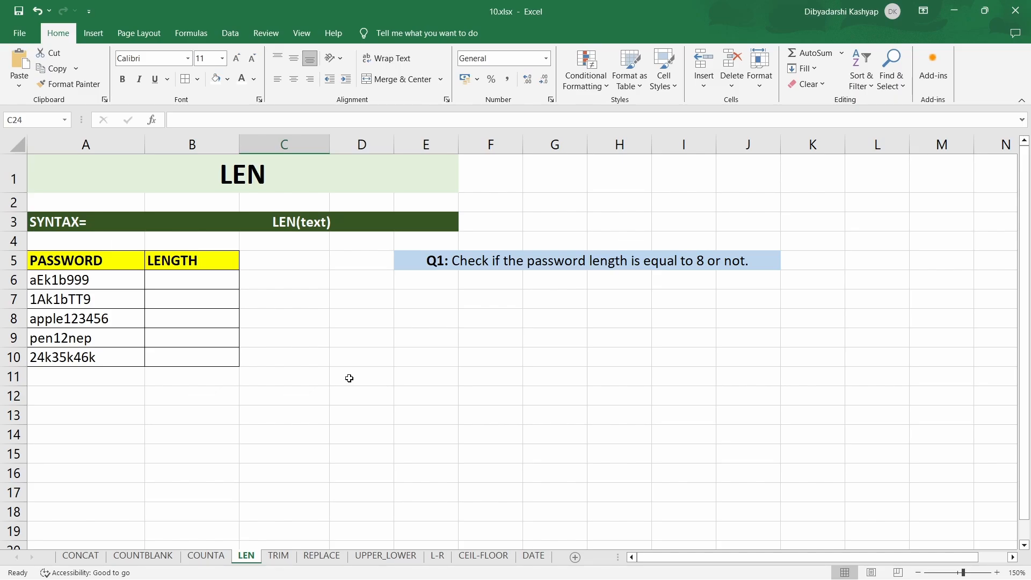
pyautogui.click(208, 285)
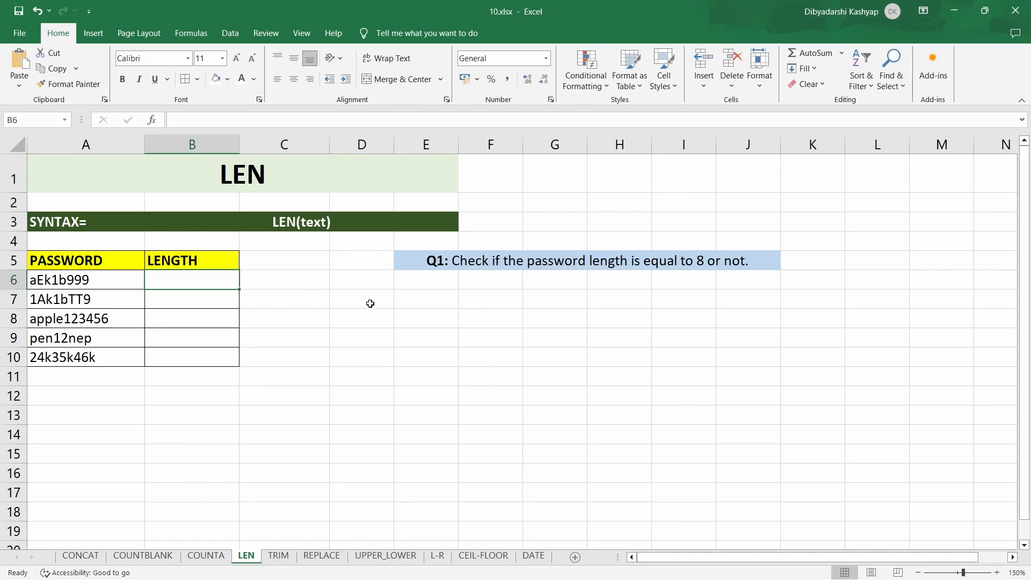
pyautogui.write('=len')
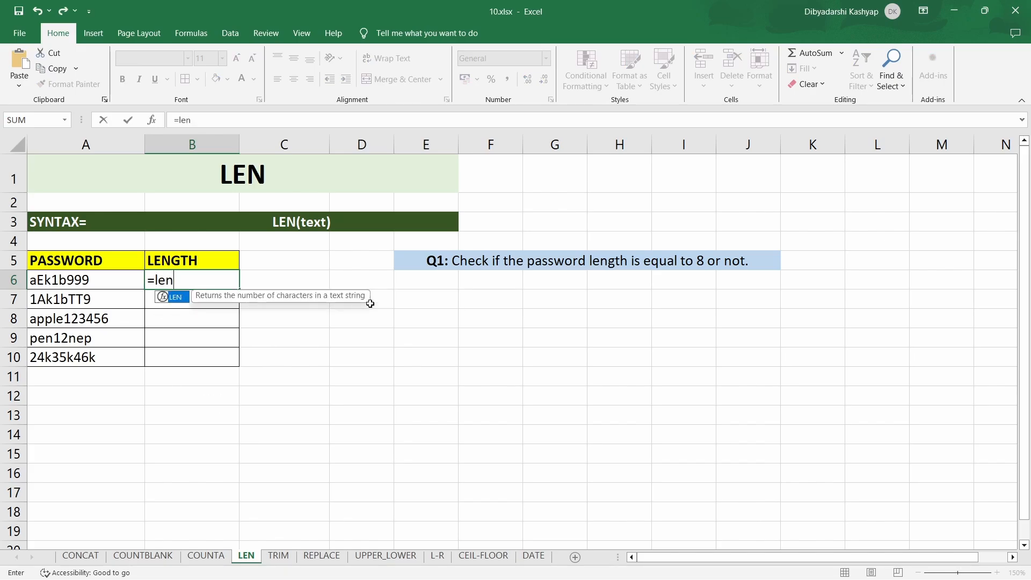
pyautogui.write('(')
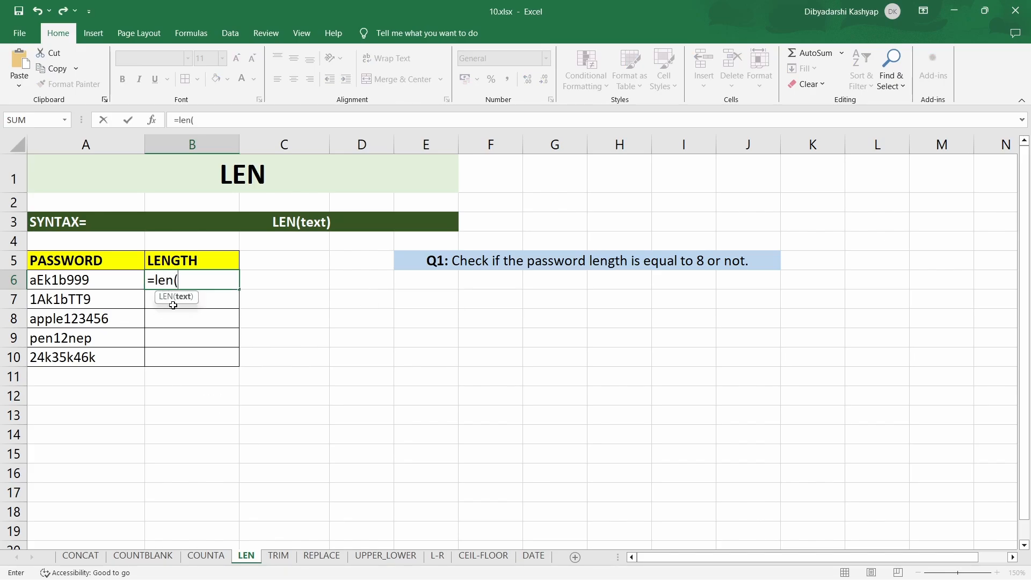
pyautogui.click(86, 281)
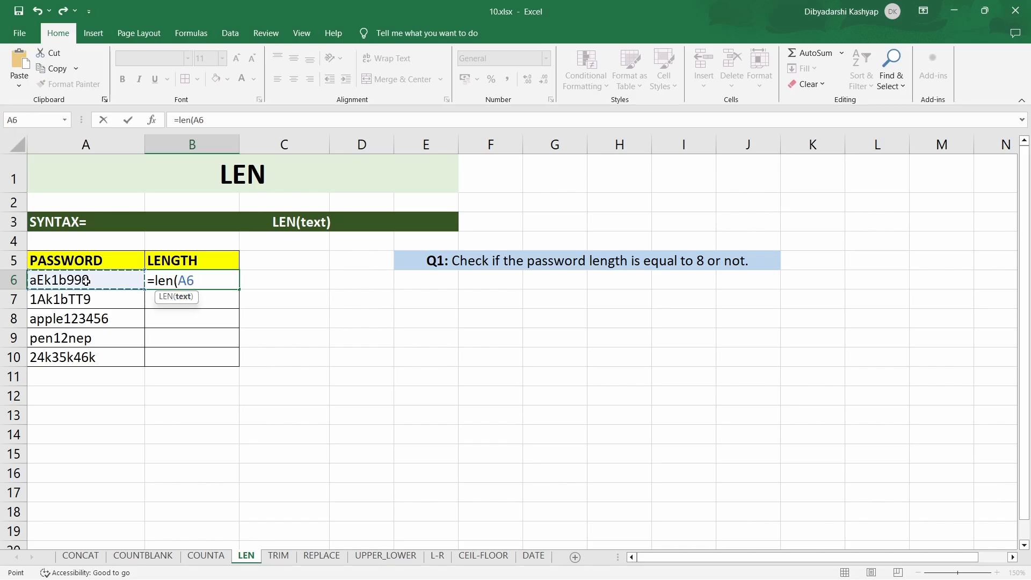
pyautogui.write(')')
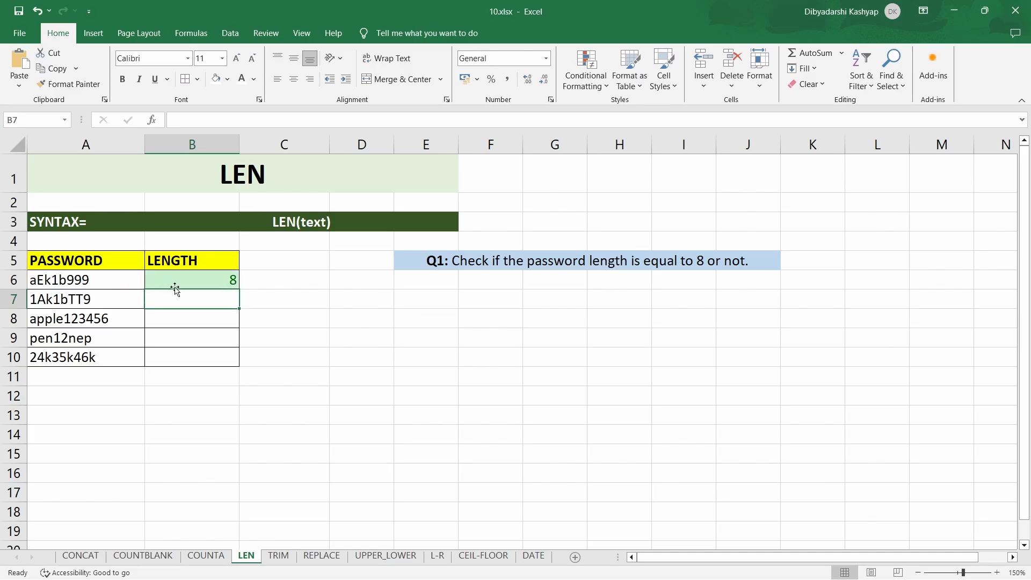
pyautogui.moveTo(236, 292); pyautogui.dragTo(239, 365)
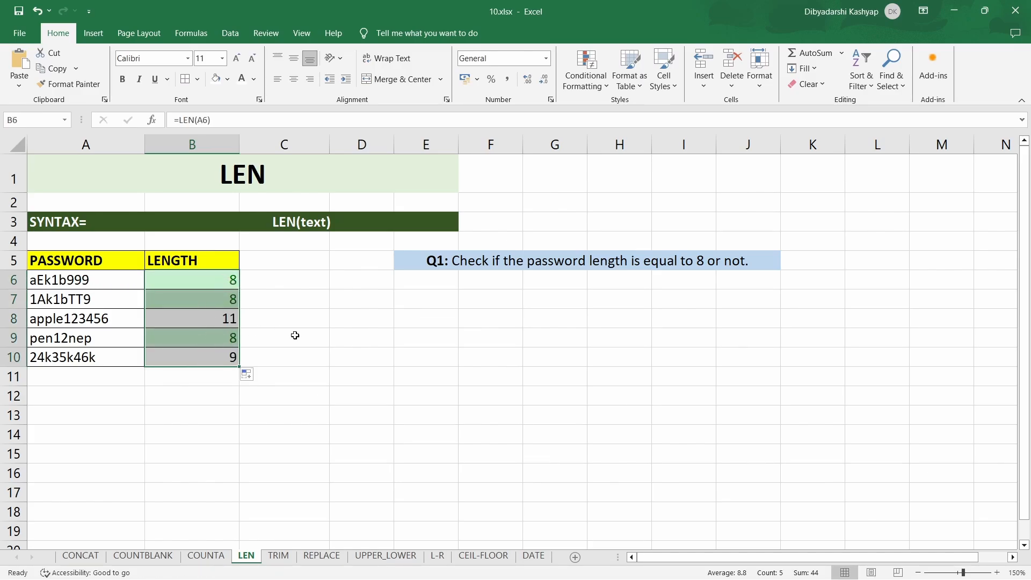
pyautogui.click(281, 358)
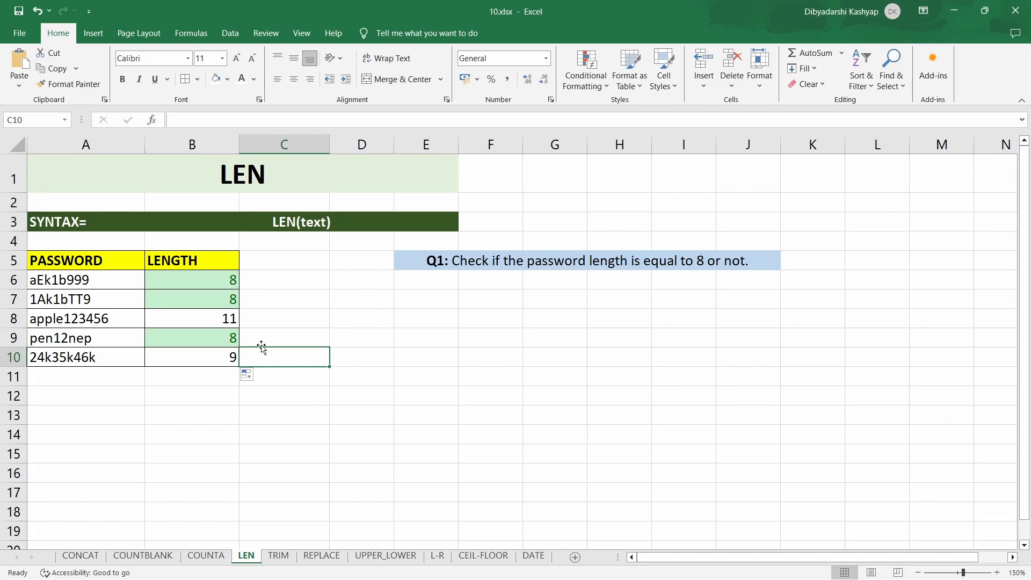
# - Apply an Equal To conditional formatting rule to B6:B10 for the value 8 with Yellow Fill with Dark Yellow Text
pyautogui.moveTo(221, 280); pyautogui.dragTo(220, 357)
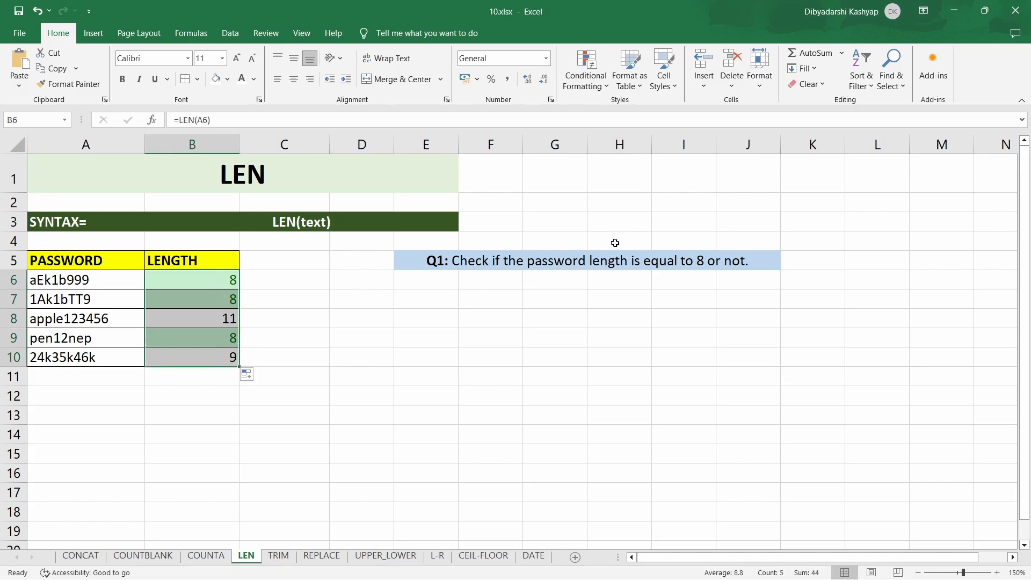
pyautogui.click(587, 74)
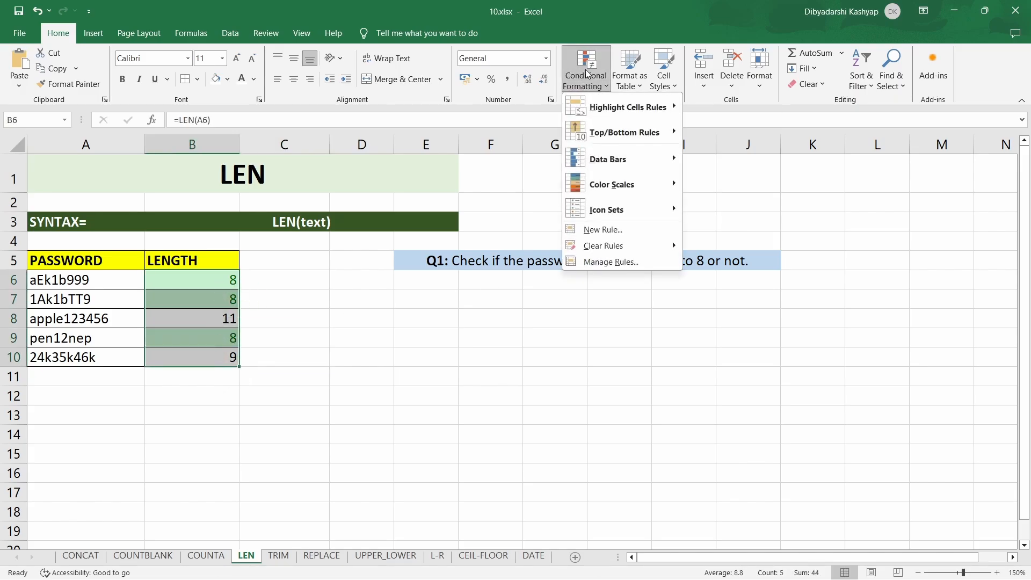
pyautogui.moveTo(676, 110)
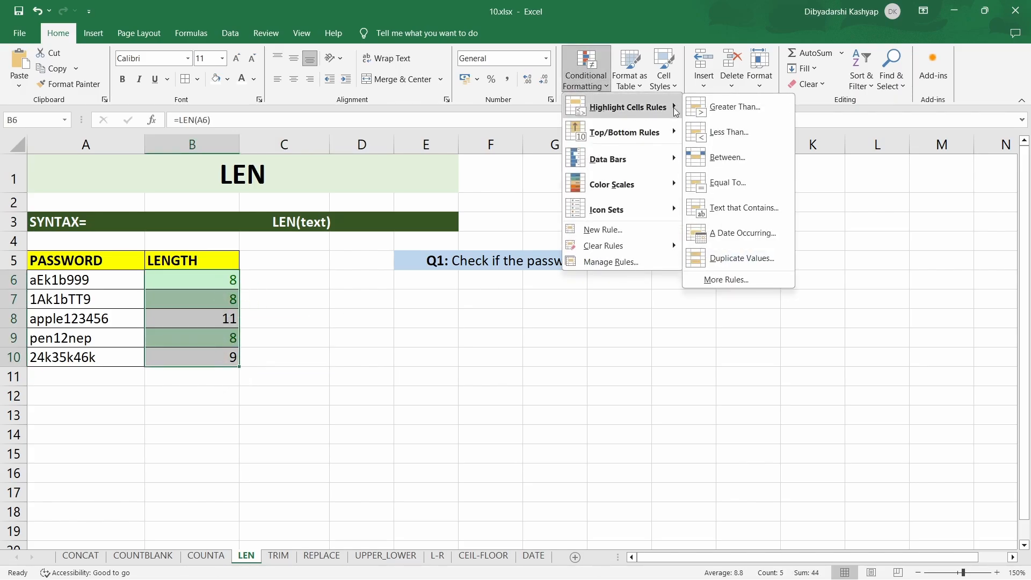
pyautogui.click(721, 183)
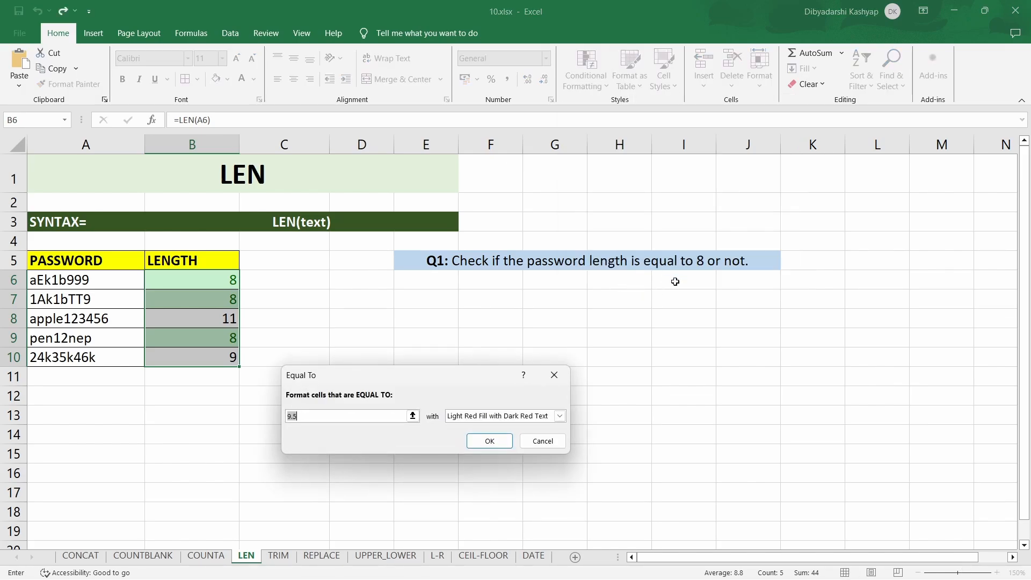
pyautogui.write('8')
pyautogui.click(560, 416)
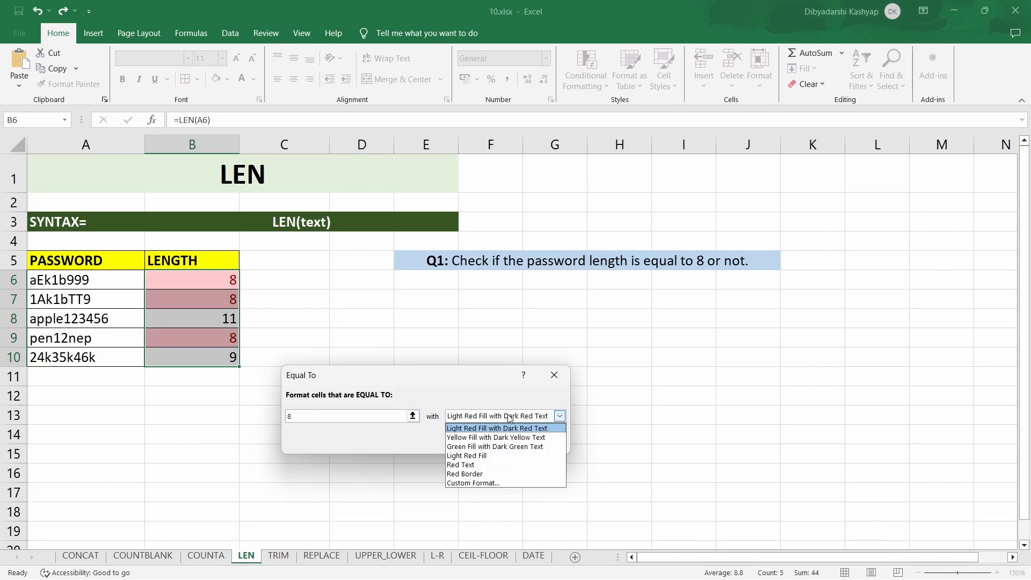
pyautogui.click(489, 437)
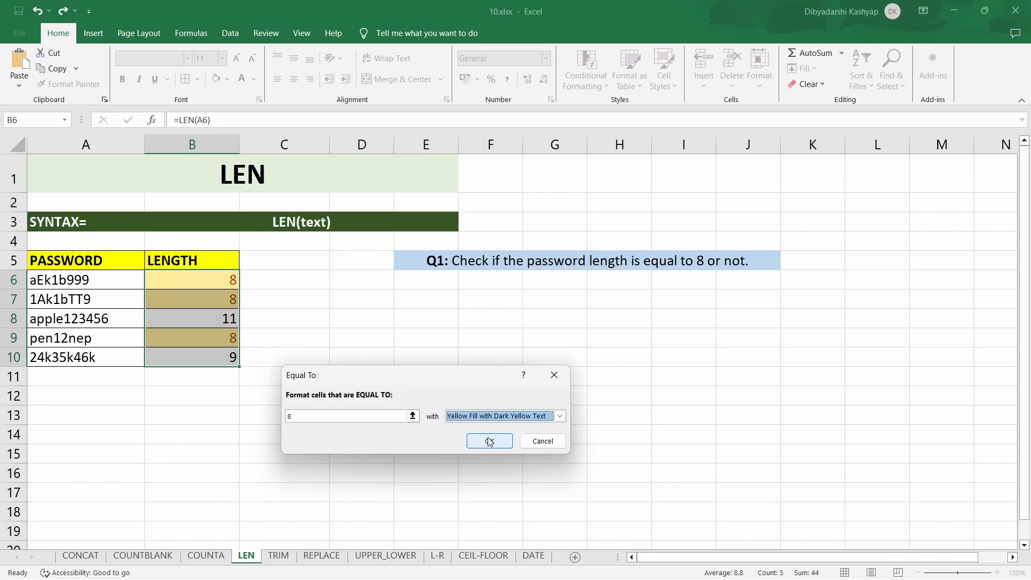
pyautogui.click(486, 440)
pyautogui.click(344, 447)
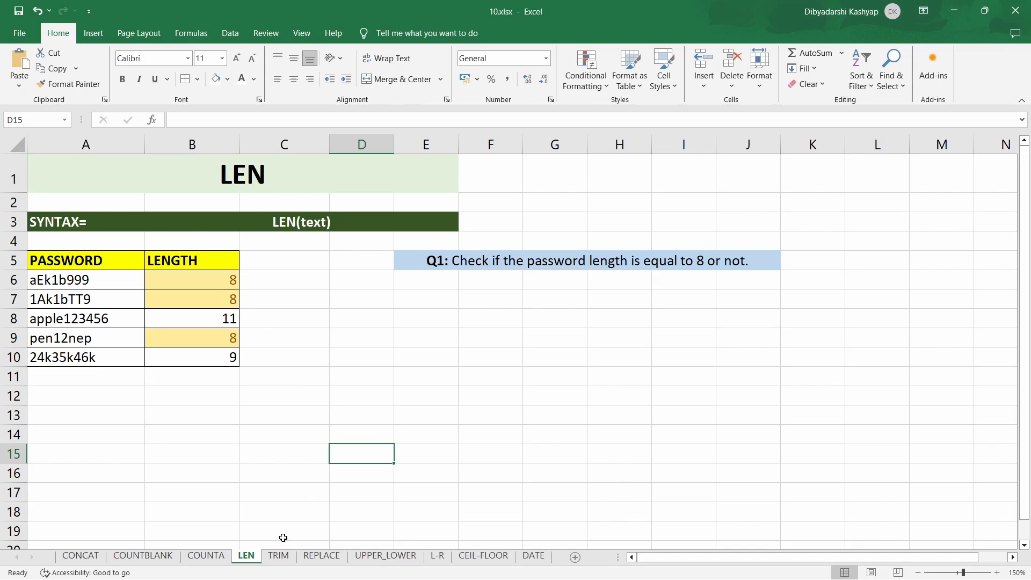
# - On the TRIM sheet, enter =TRIM(A6) in cell B6 to correct the spacing of the first name
pyautogui.click(279, 556)
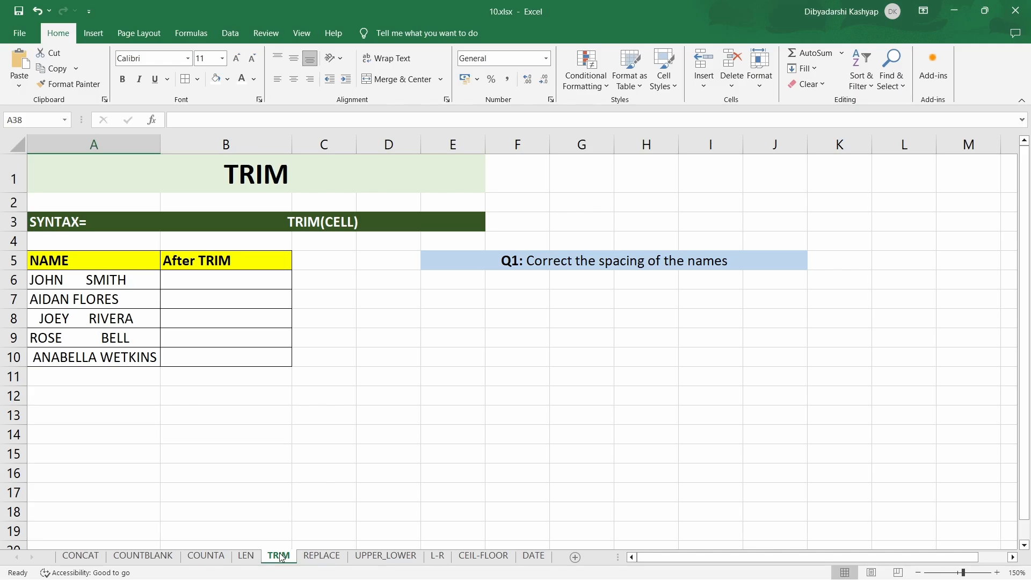
pyautogui.click(282, 280)
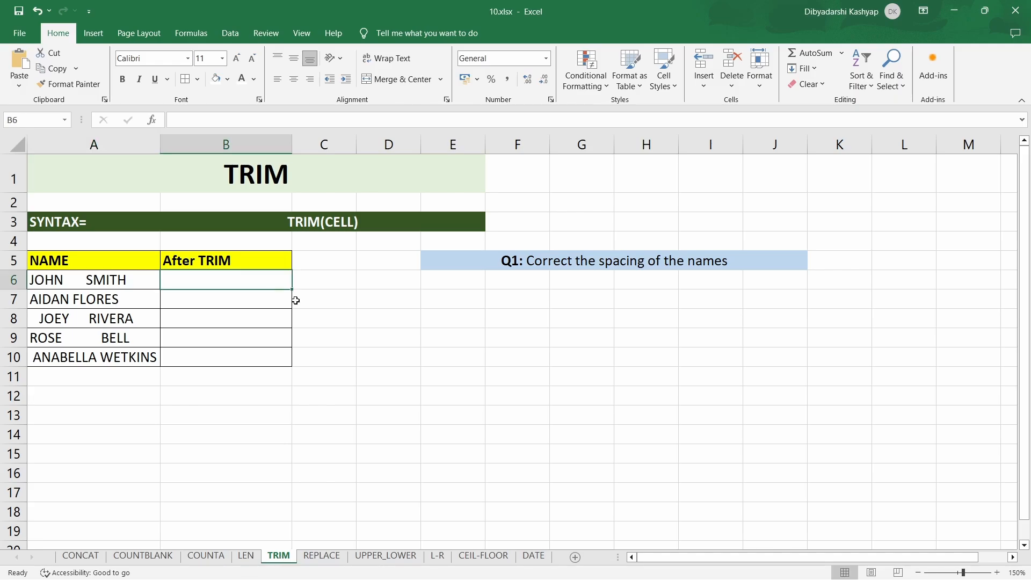
pyautogui.write('=')
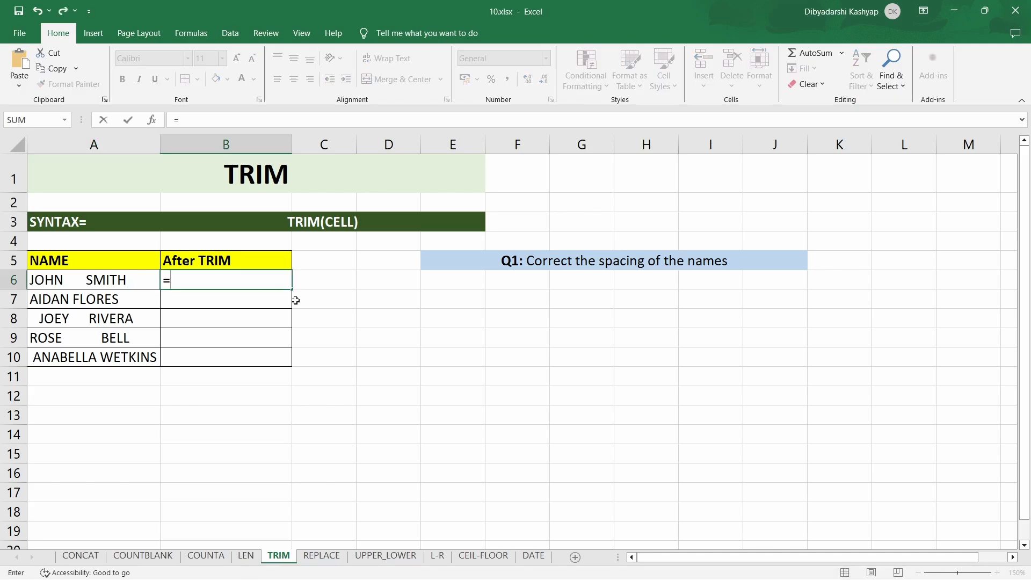
pyautogui.write('trim')
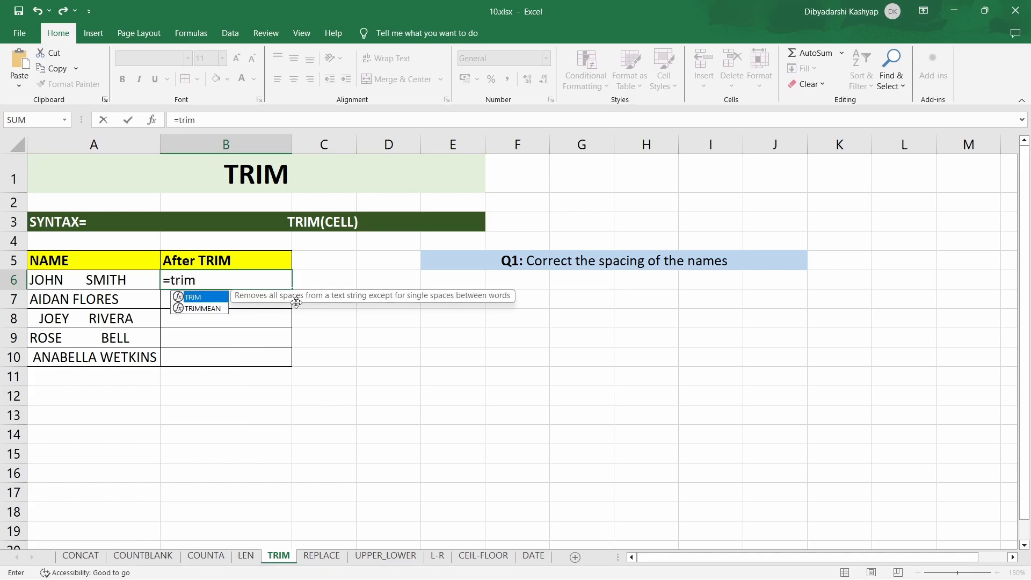
pyautogui.write('(')
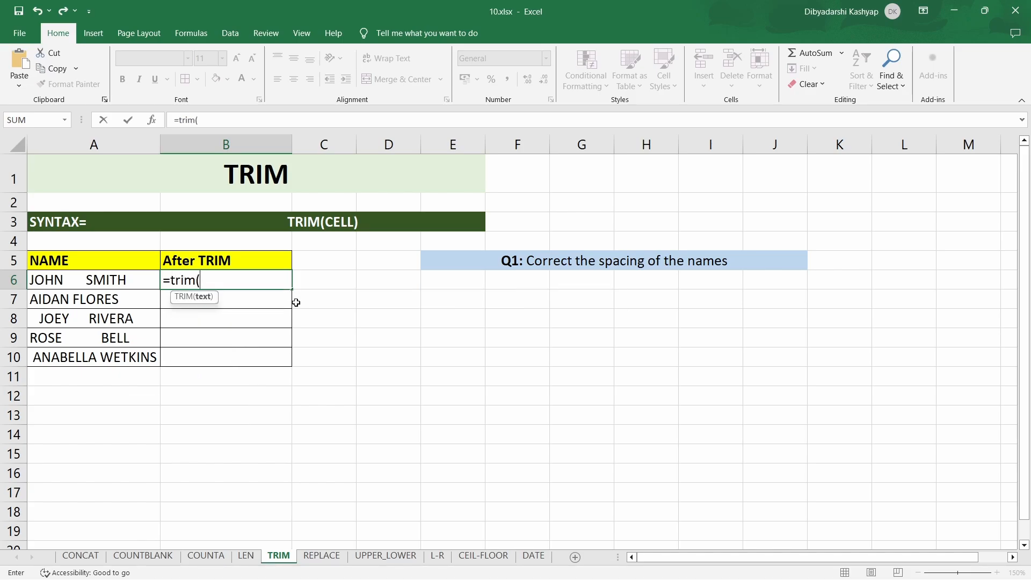
pyautogui.click(119, 280)
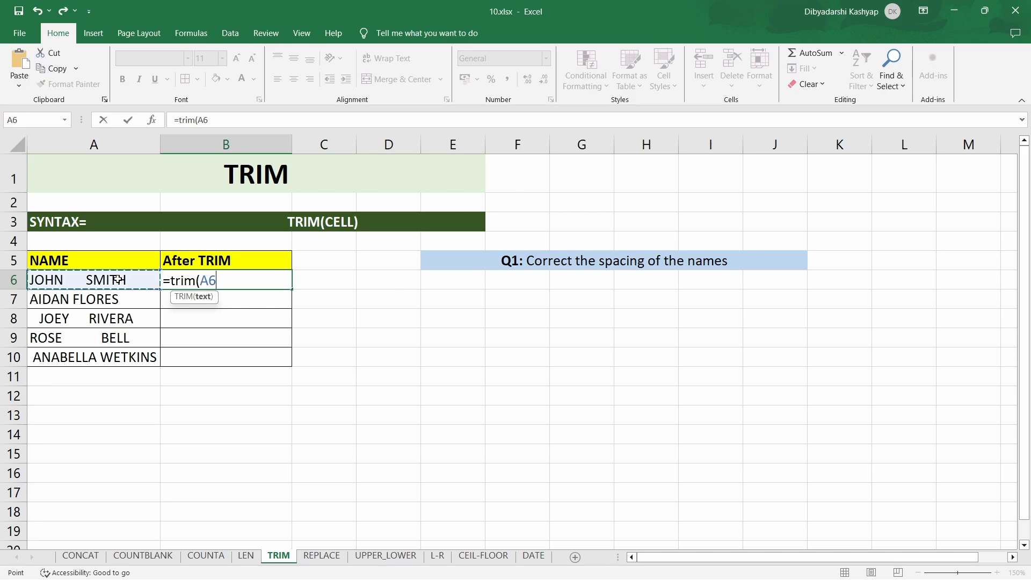
pyautogui.write(')')
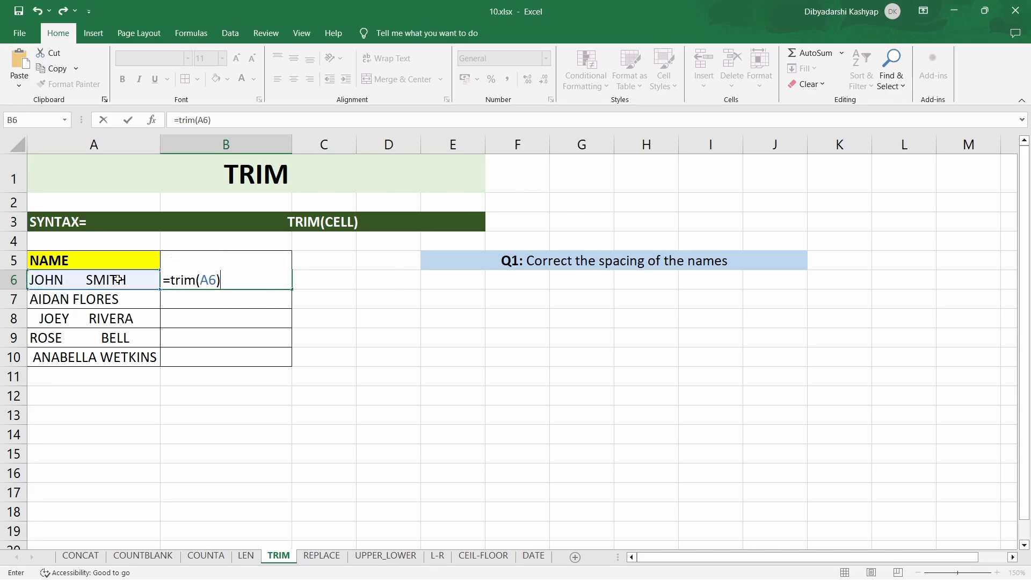
pyautogui.press('Return')
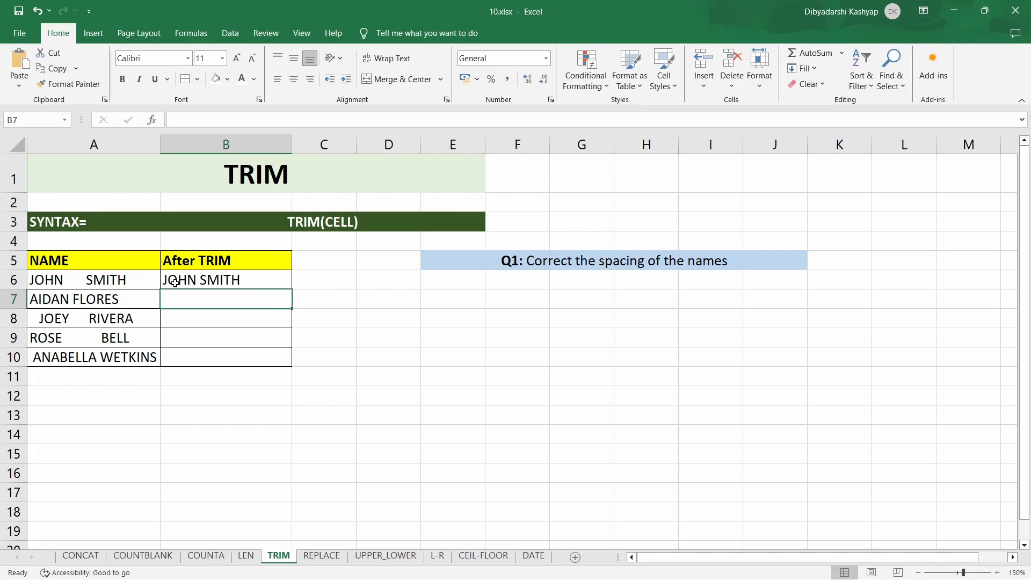
# - Fill the TRIM formula from B6 down through B10 in the After TRIM column
pyautogui.click(175, 282)
pyautogui.doubleClick(293, 291)
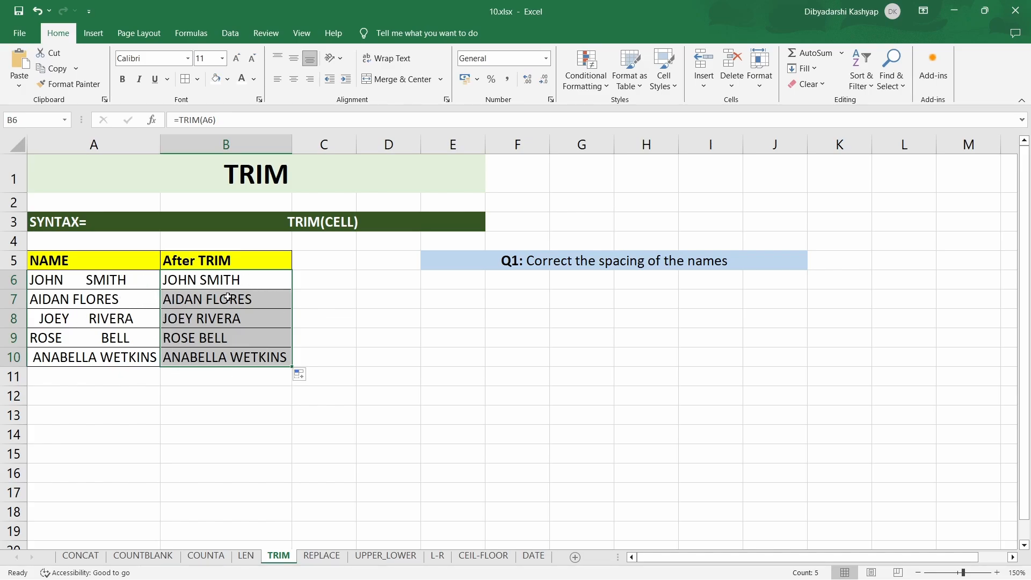
pyautogui.click(345, 379)
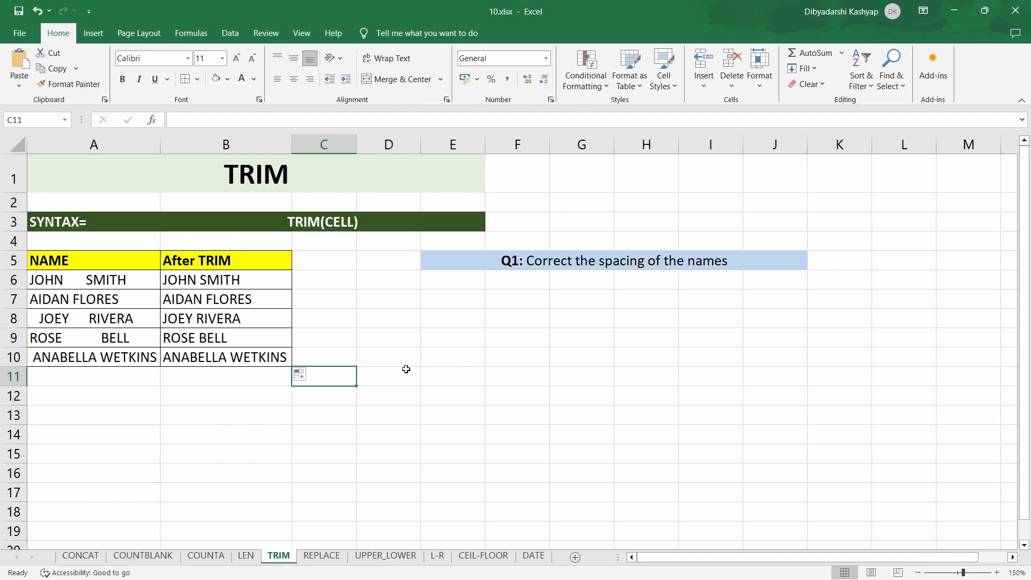
# - On the REPLACE sheet, enter =REPLACE(A6,14,6,"Oranges") in cell B6 to replace the word Apples in the string
pyautogui.click(328, 559)
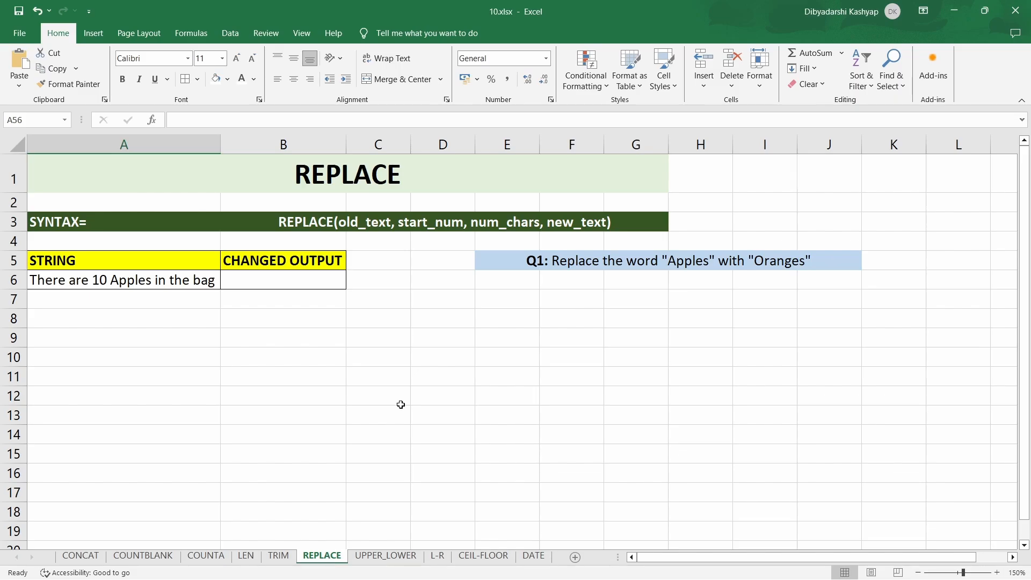
pyautogui.click(297, 287)
pyautogui.write('=replace')
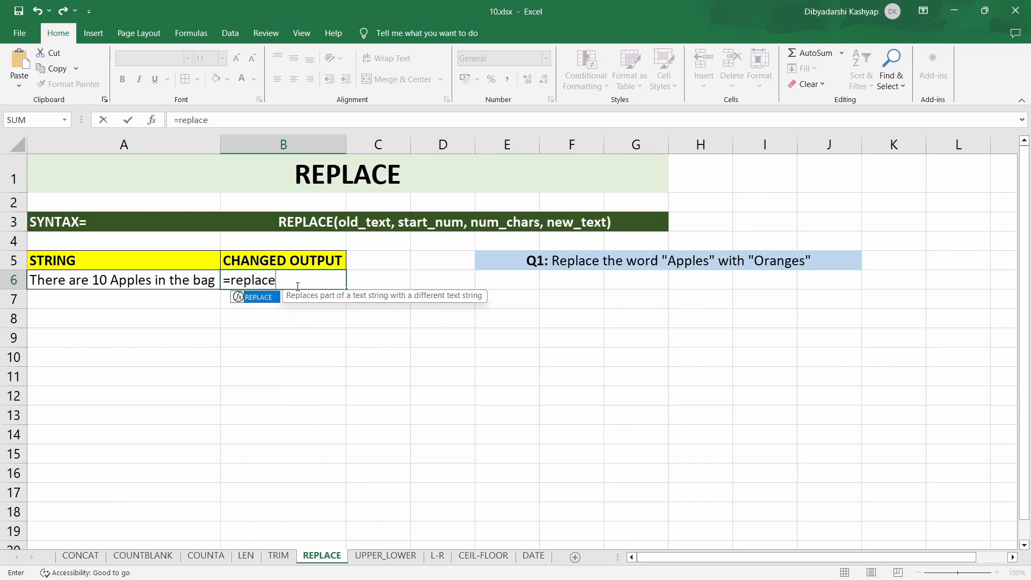
pyautogui.write('(')
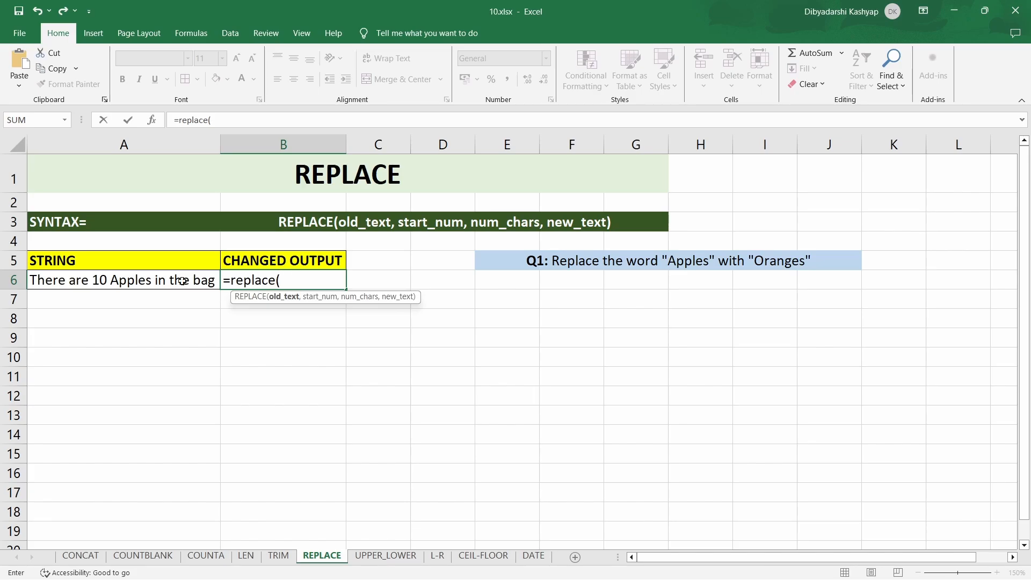
pyautogui.click(164, 288)
pyautogui.write(',')
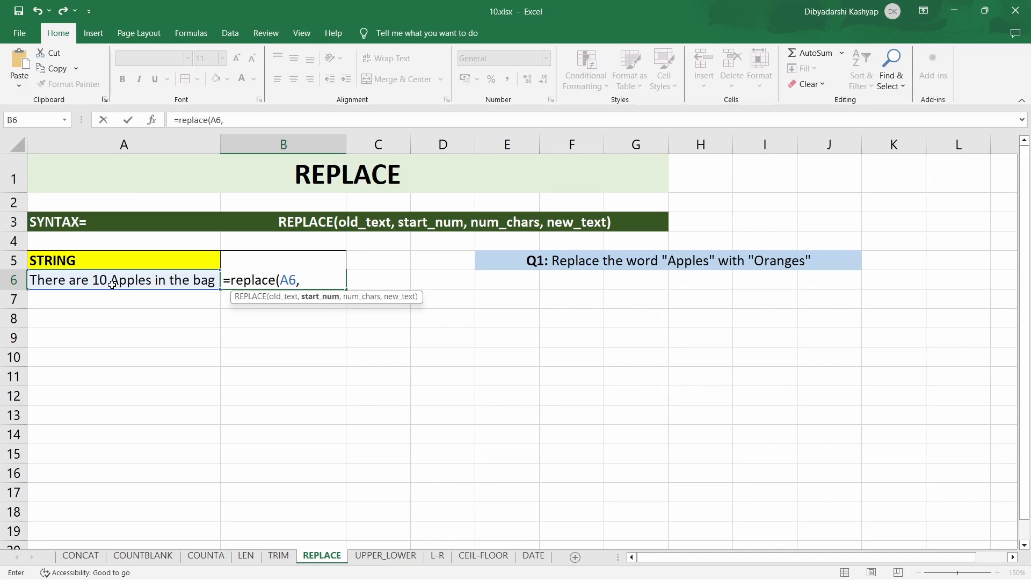
pyautogui.write('14,')
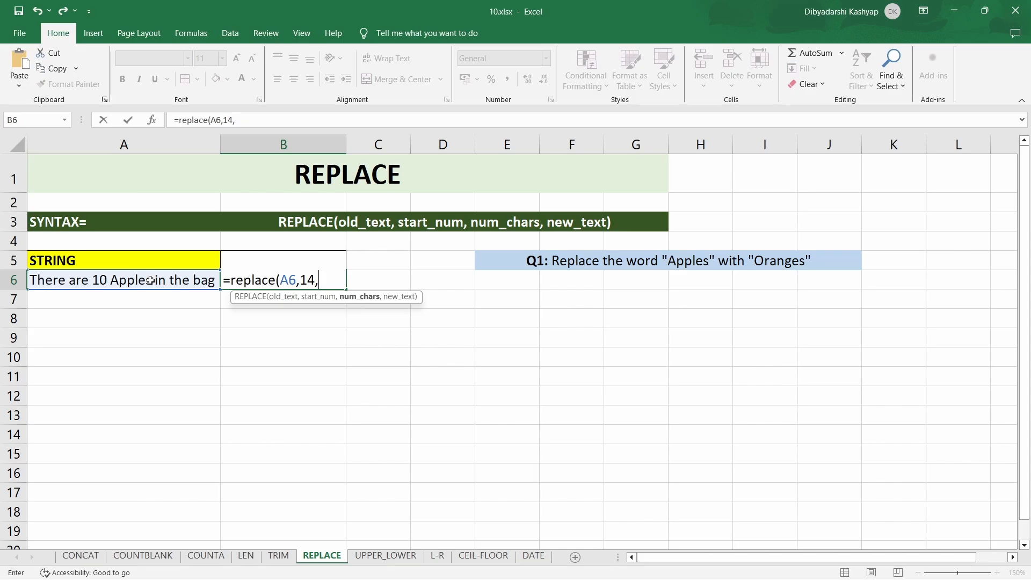
pyautogui.write('6,"Oran')
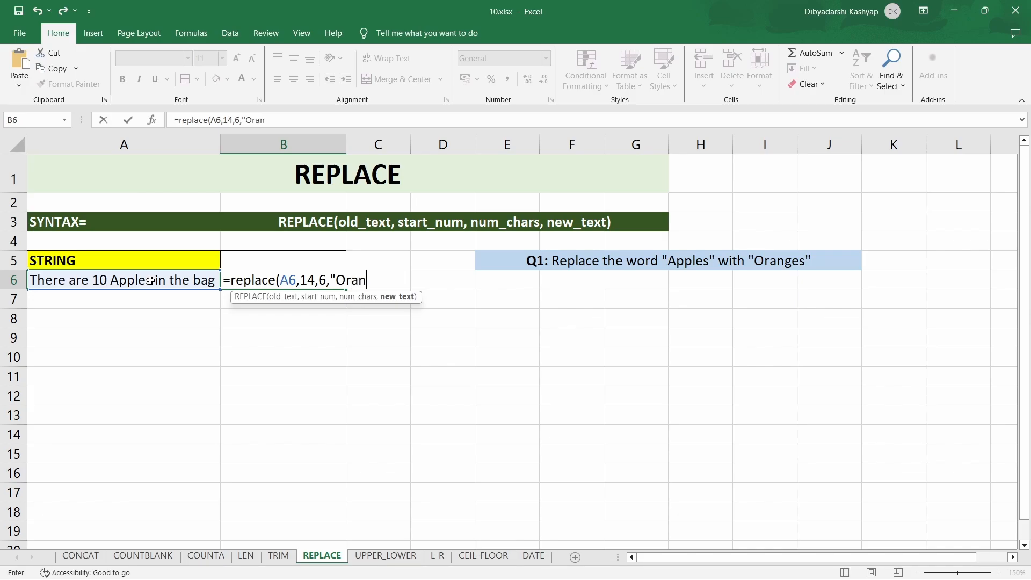
pyautogui.write('ges")')
pyautogui.press('Return')
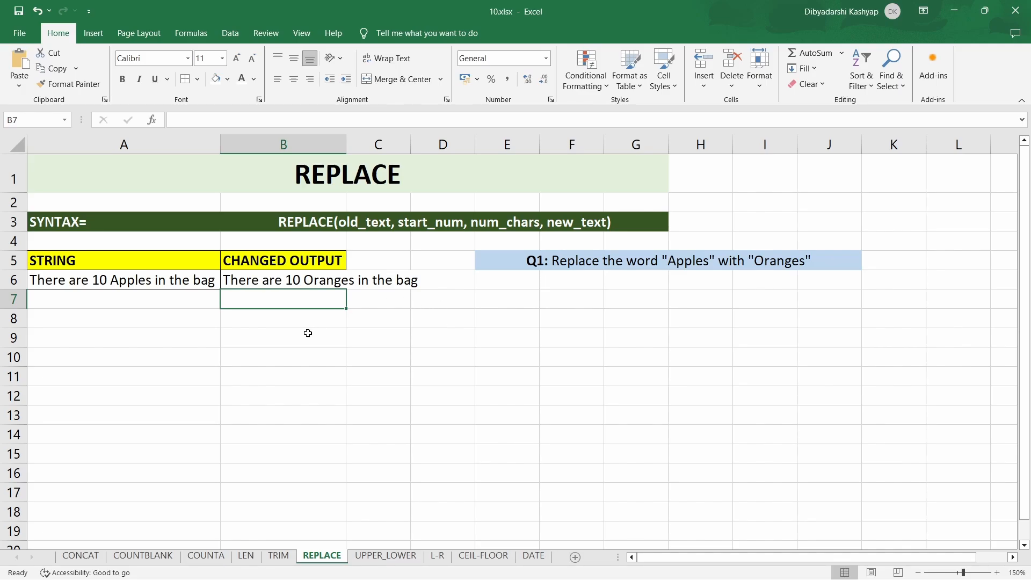
# - On the UPPER_LOWER sheet, enter =UPPER(A7) in cell B7 to convert the first name to upper case
pyautogui.click(381, 555)
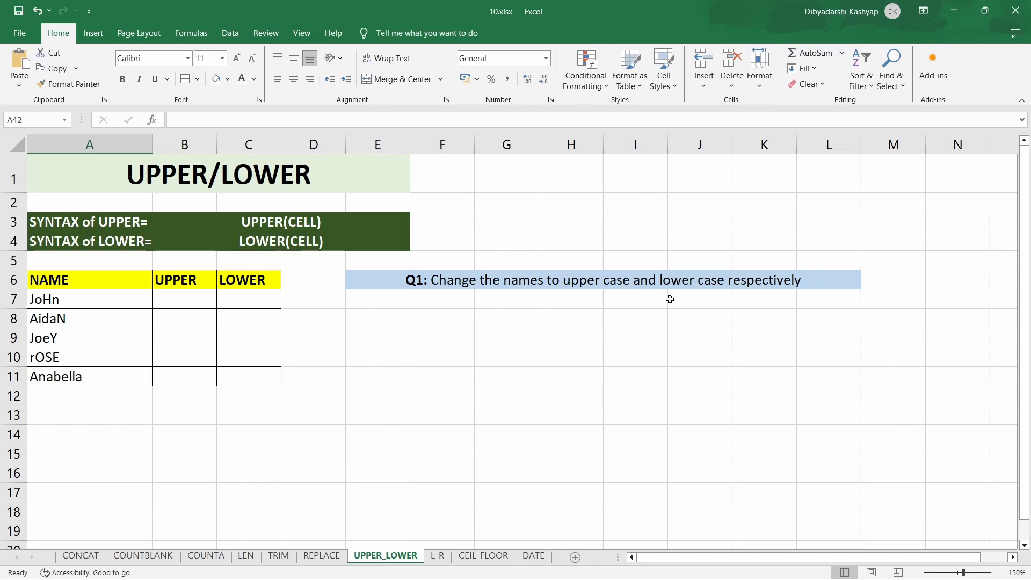
pyautogui.click(202, 305)
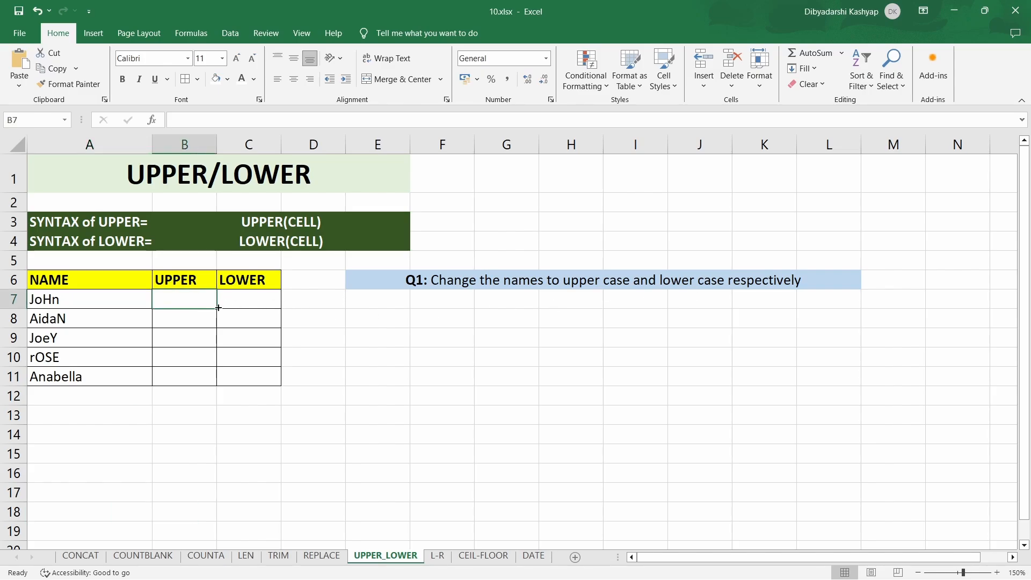
pyautogui.write('=')
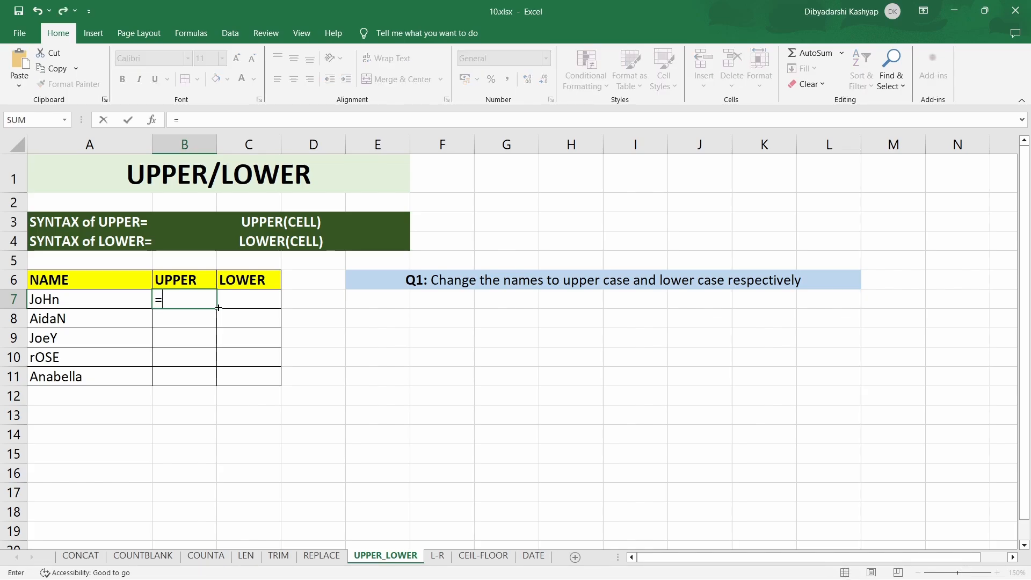
pyautogui.write('upper')
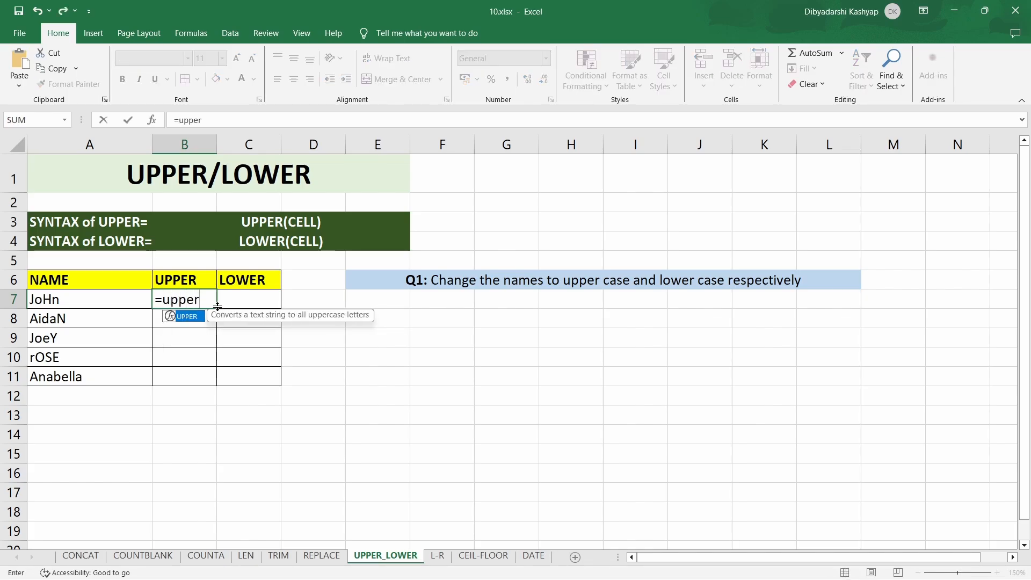
pyautogui.write('(')
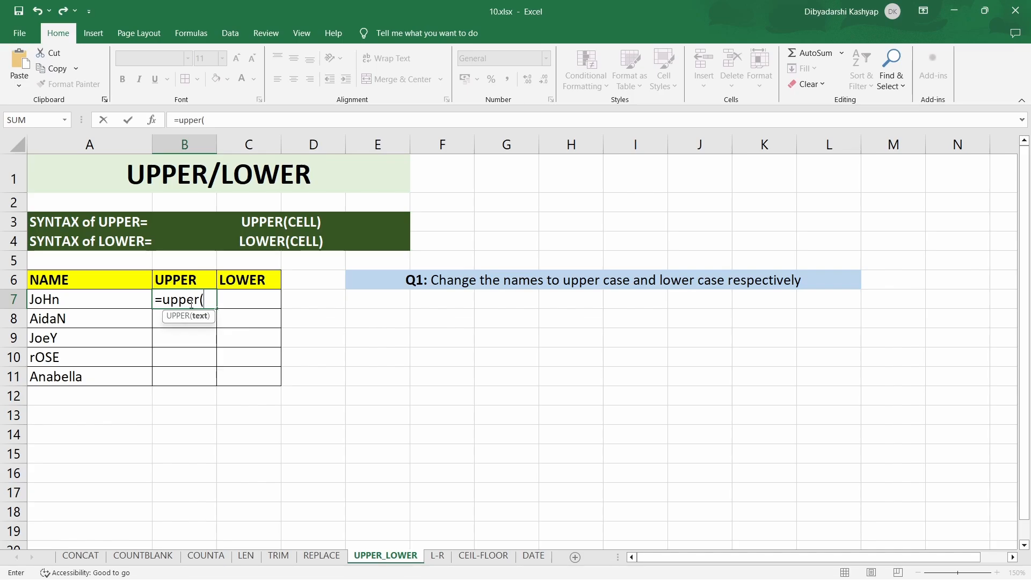
pyautogui.click(110, 301)
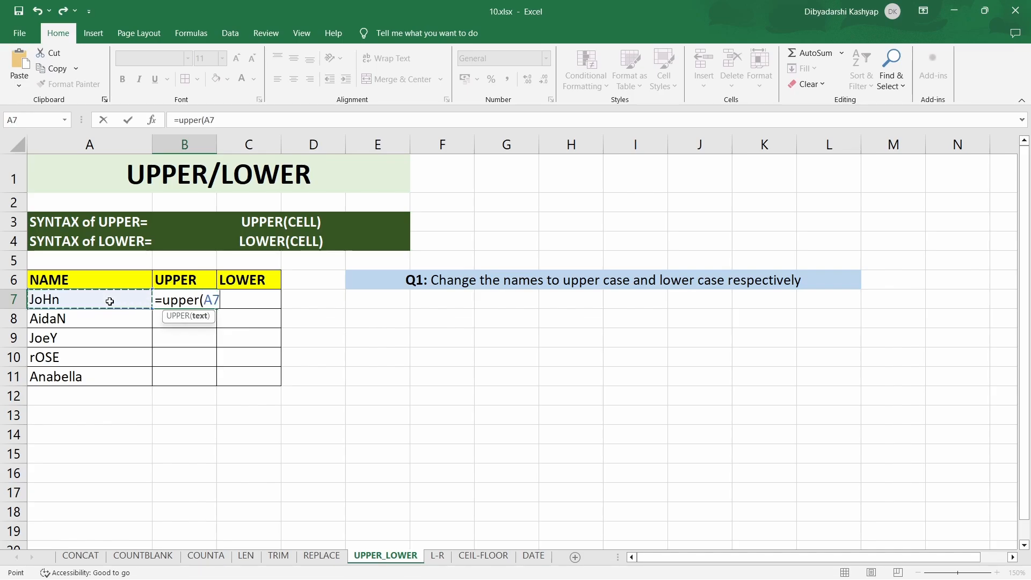
pyautogui.write(')')
pyautogui.press('Return')
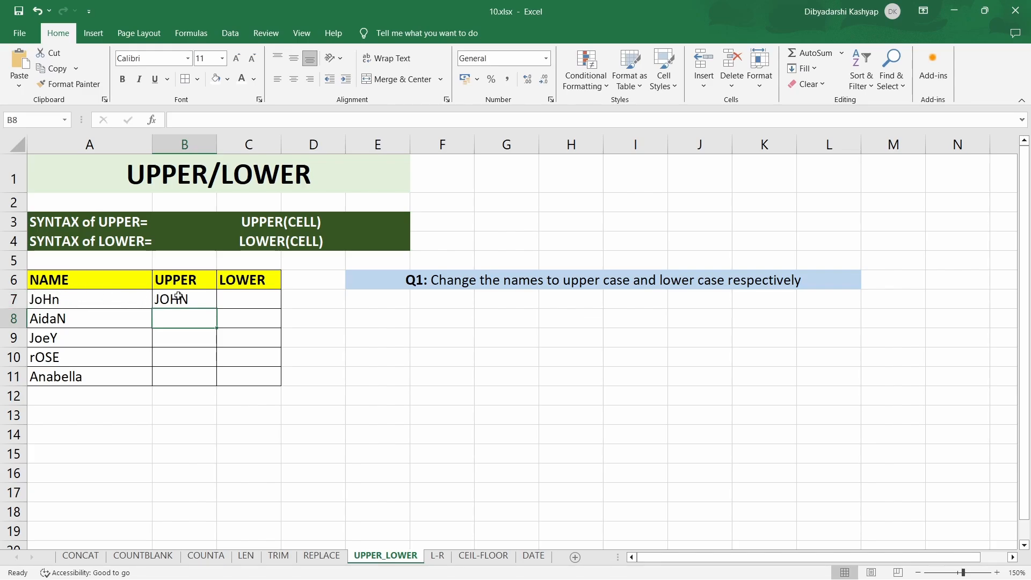
# - Enter =LOWER(A7) in cell C7 to convert the first name to lower case
pyautogui.click(264, 301)
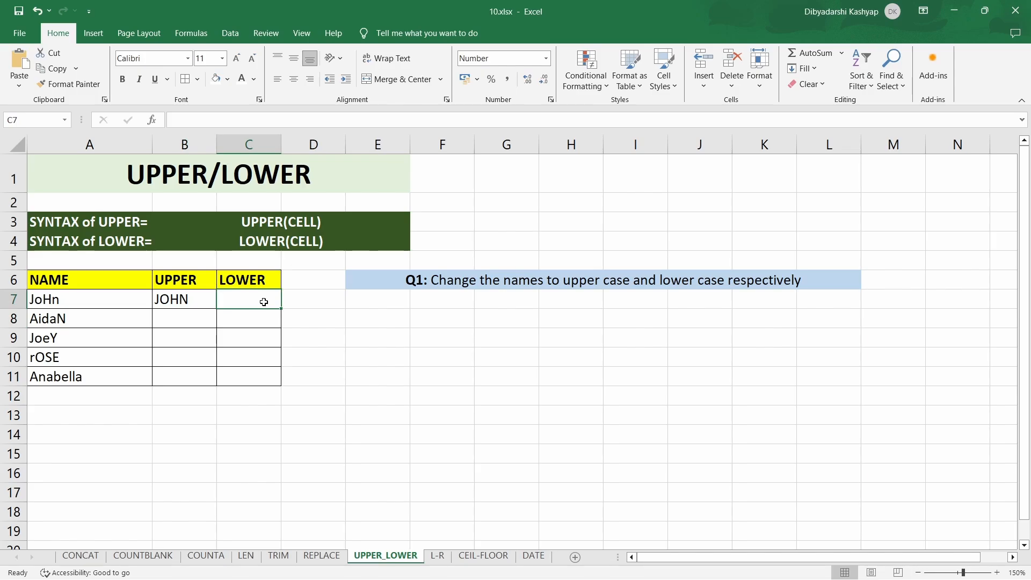
pyautogui.write('=lower')
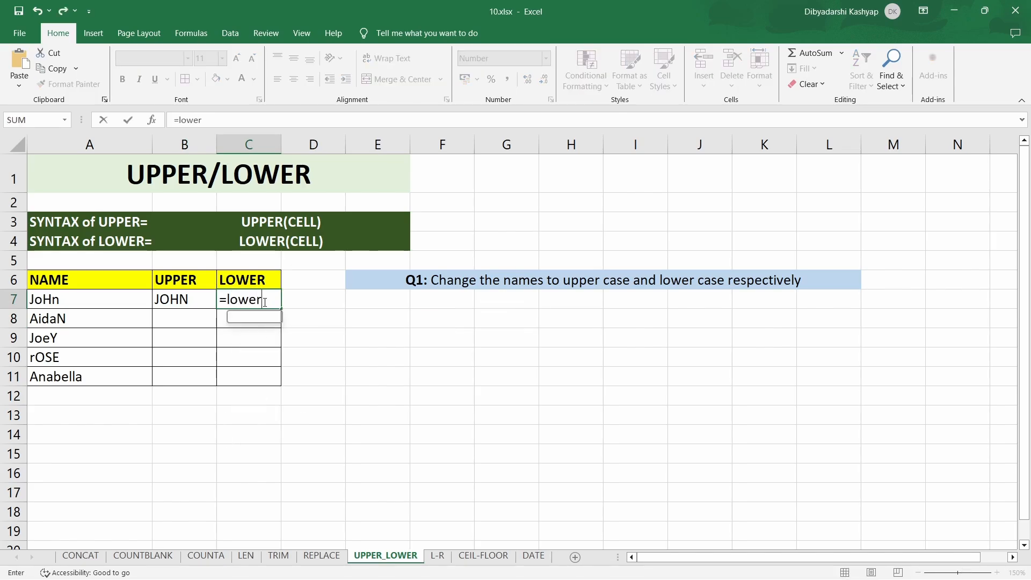
pyautogui.write('(')
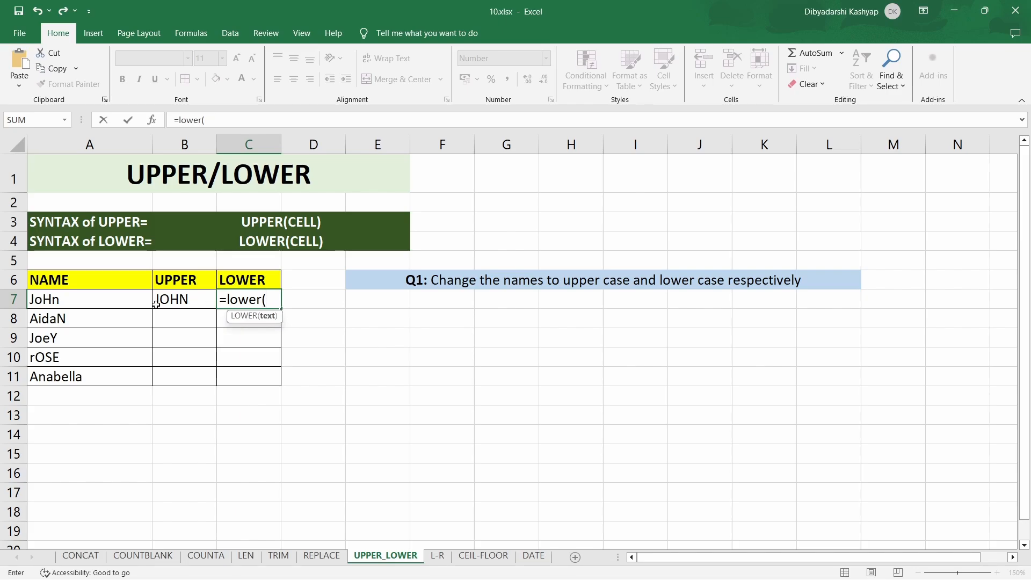
pyautogui.click(123, 303)
pyautogui.write(')')
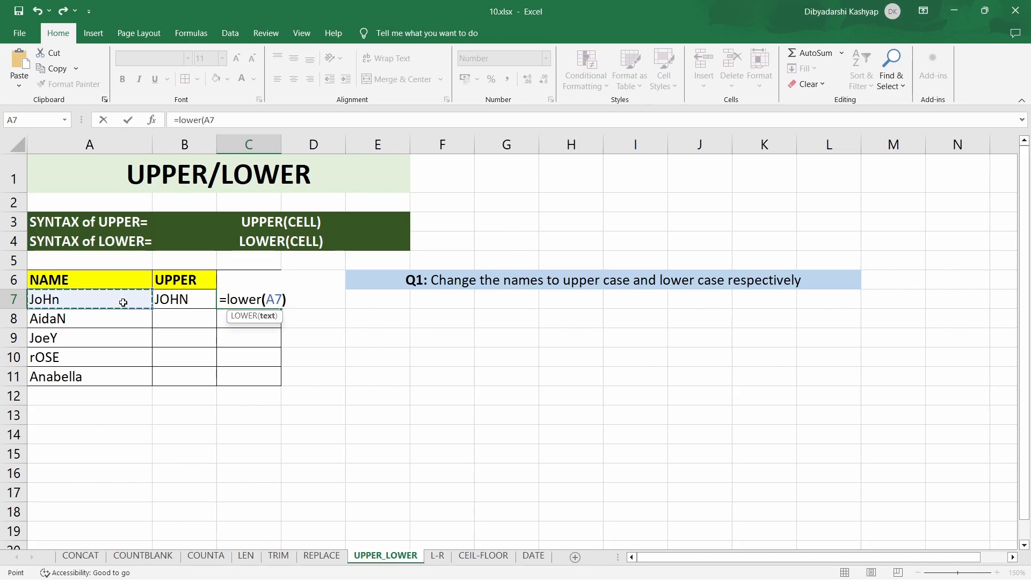
pyautogui.press('Return')
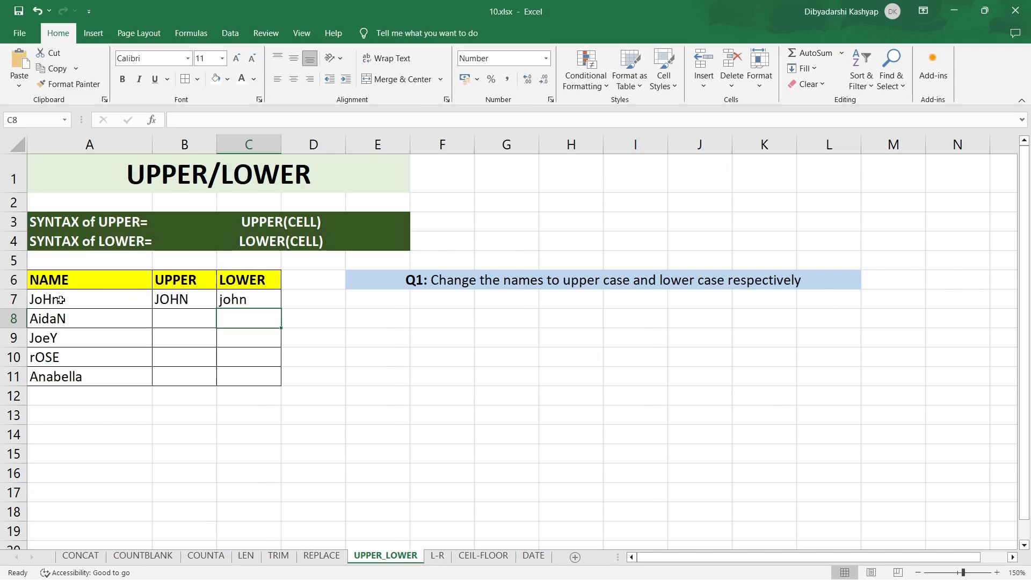
# - Fill the UPPER and LOWER formulas from row 7 down through row 11, and autofit the width of column B
pyautogui.click(212, 302)
pyautogui.doubleClick(215, 308)
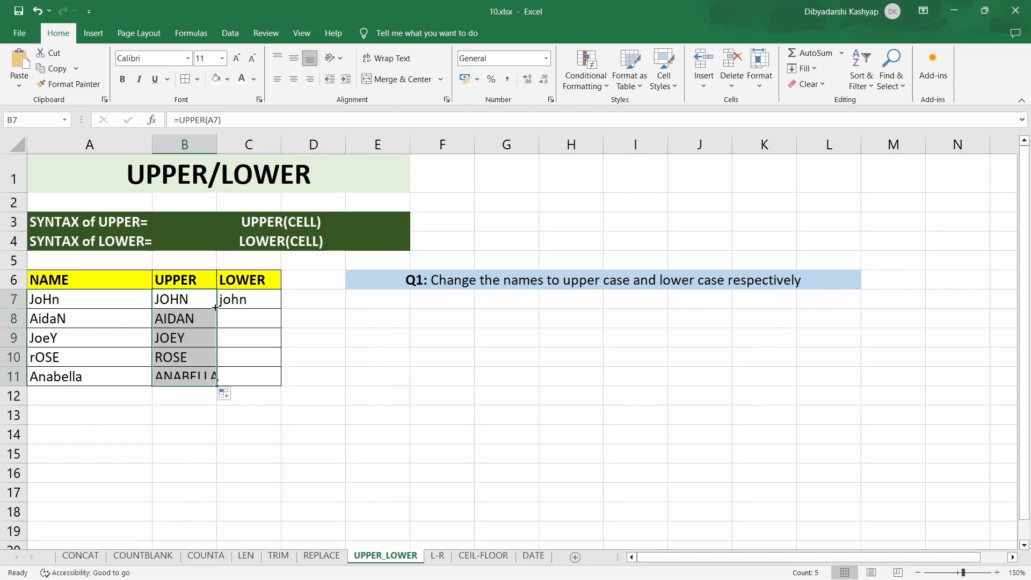
pyautogui.click(255, 301)
pyautogui.doubleClick(281, 308)
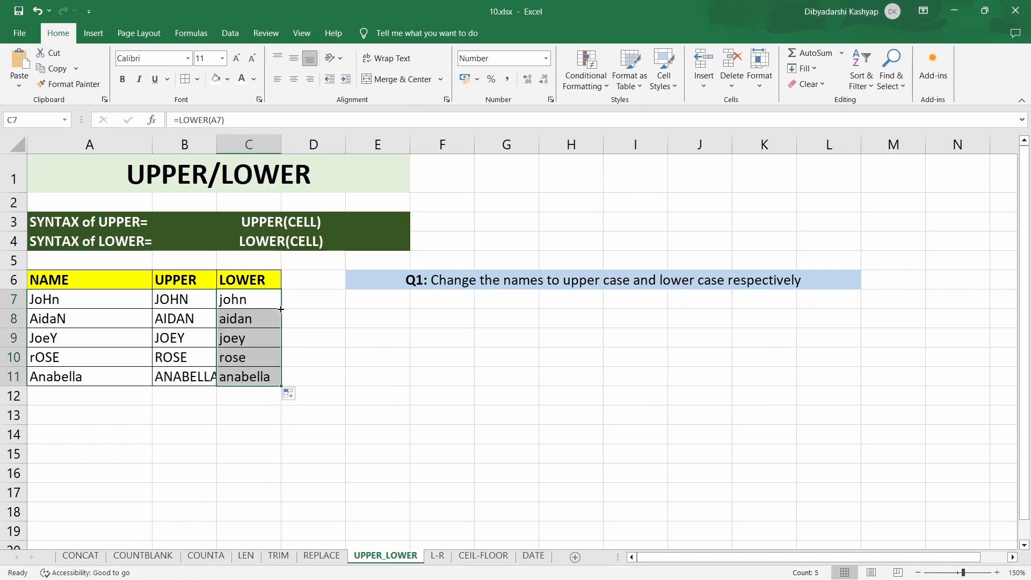
pyautogui.doubleClick(218, 149)
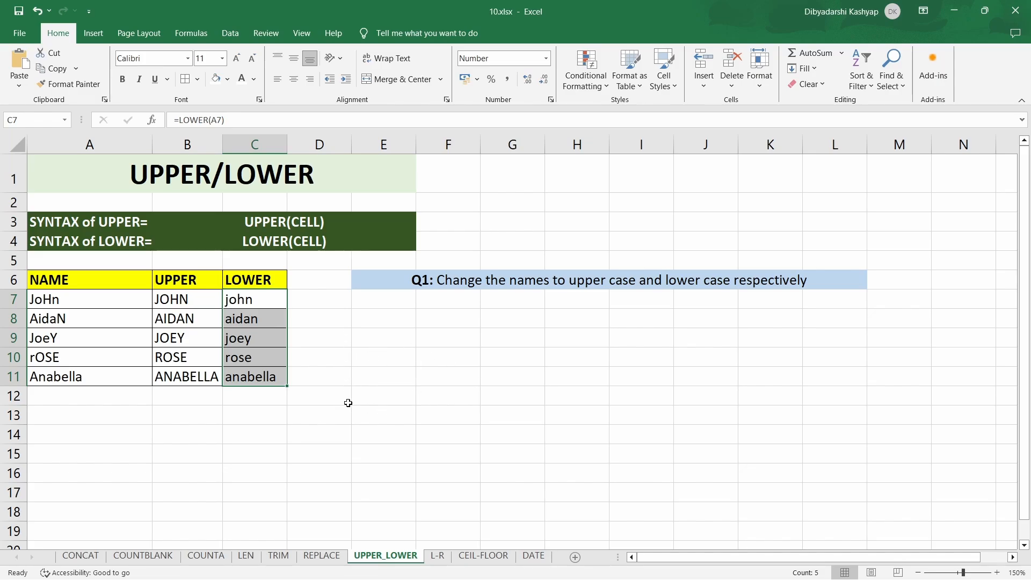
# - On the L-R sheet, enter =LEFT(A7,3) in cell B7 and fill it down through B11 to extract the first three characters
pyautogui.click(438, 556)
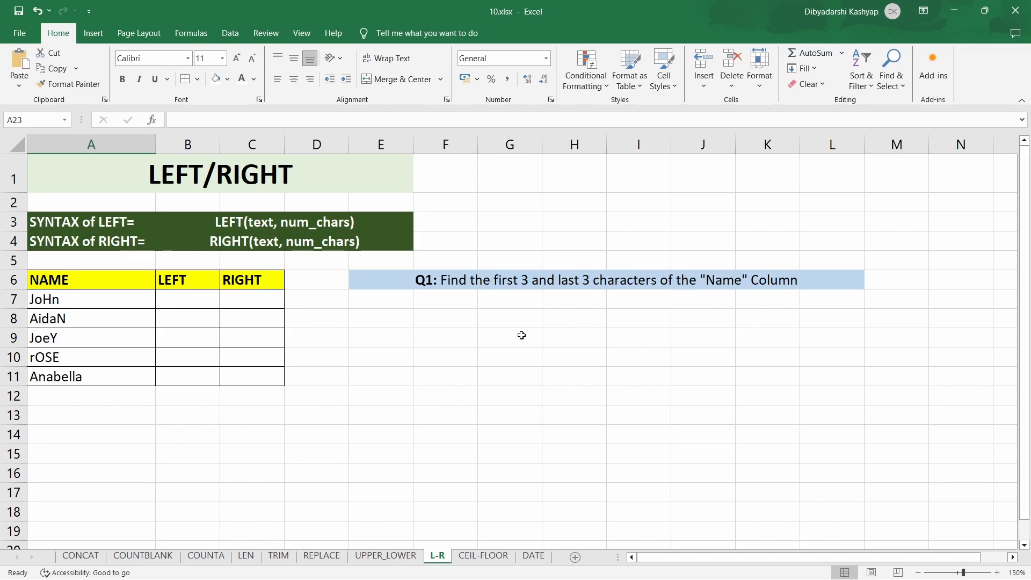
pyautogui.click(199, 297)
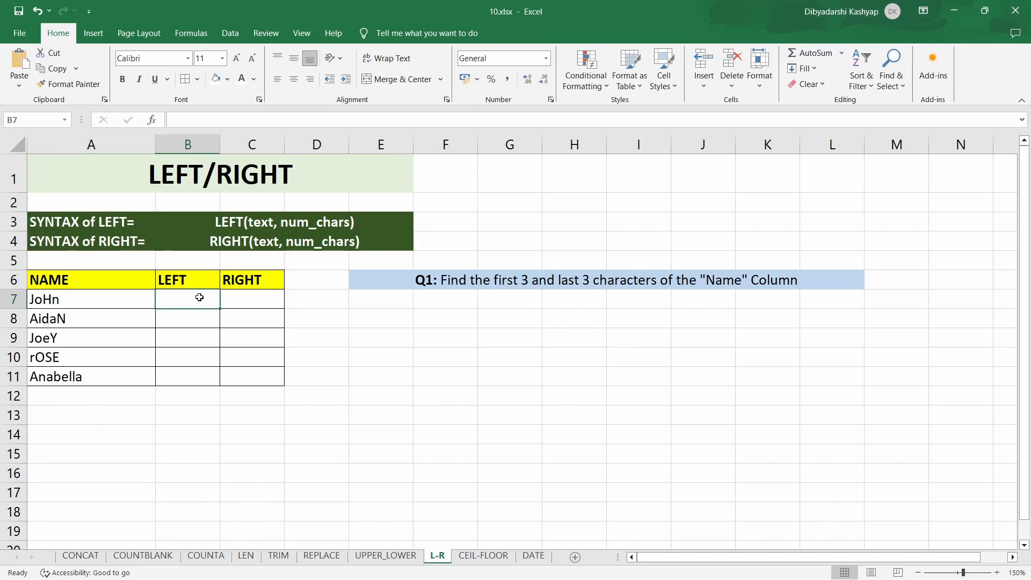
pyautogui.write('=l')
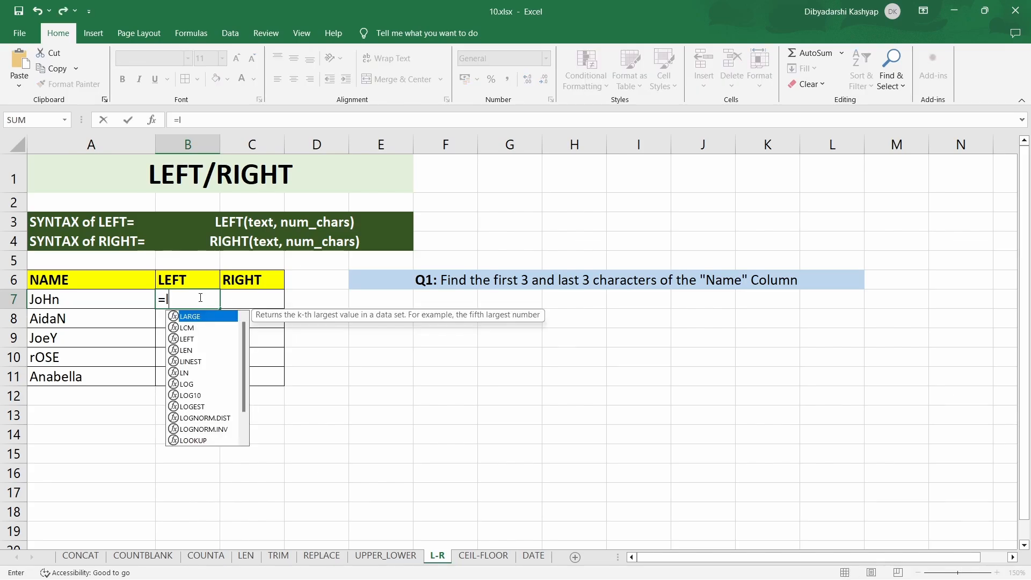
pyautogui.write('eft')
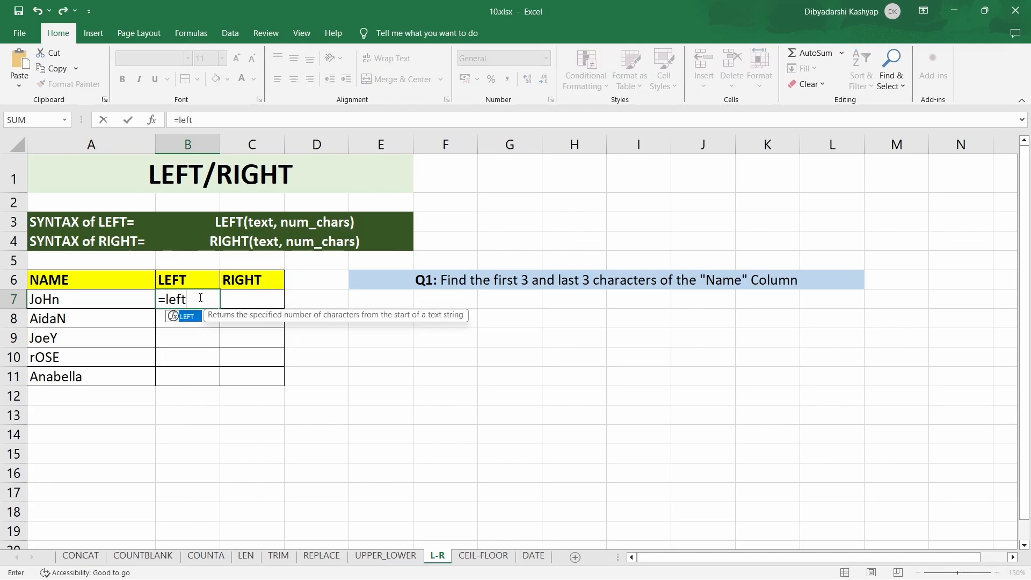
pyautogui.write('(')
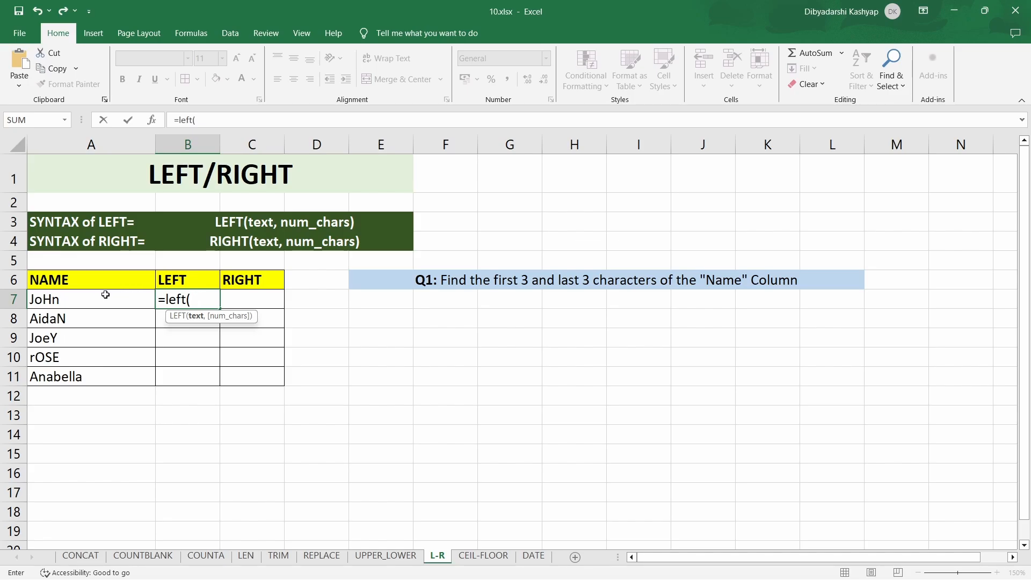
pyautogui.click(86, 300)
pyautogui.write(',')
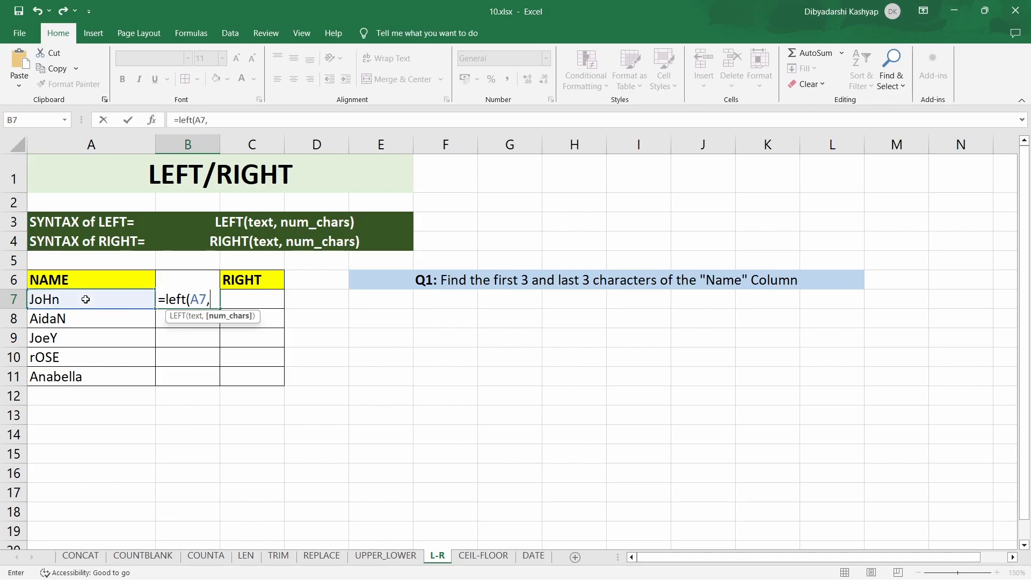
pyautogui.write('3')
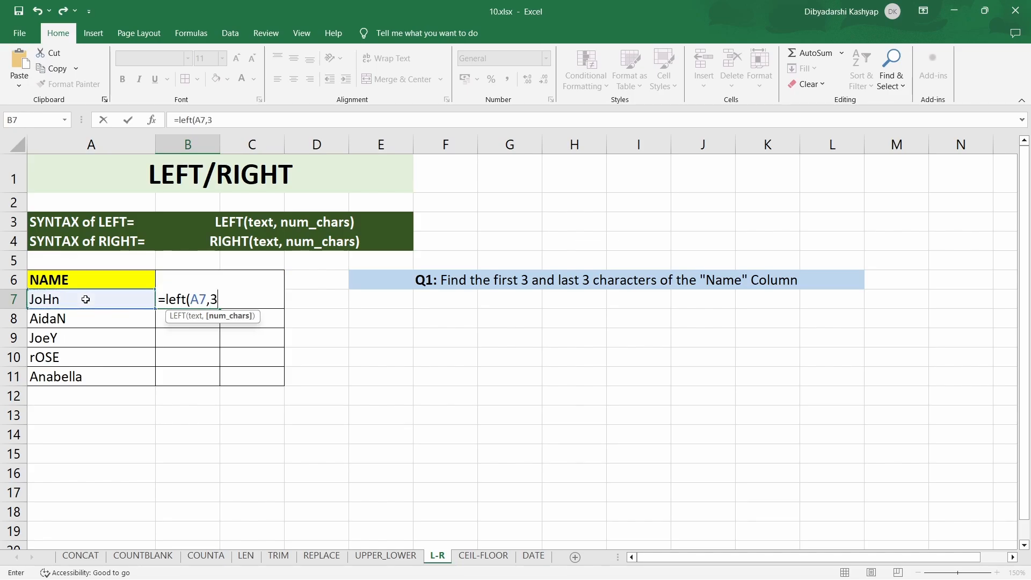
pyautogui.write(')')
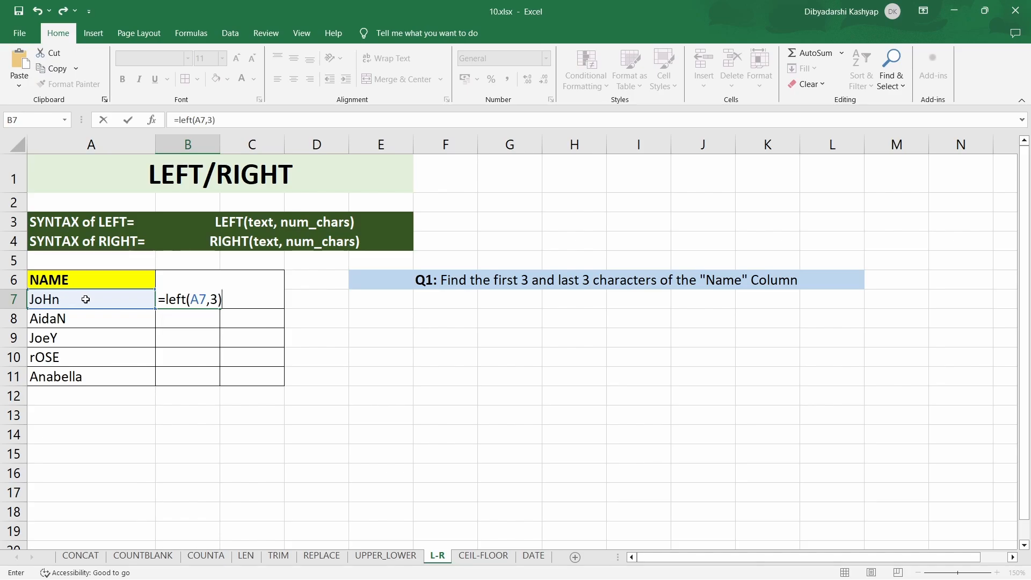
pyautogui.press('Return')
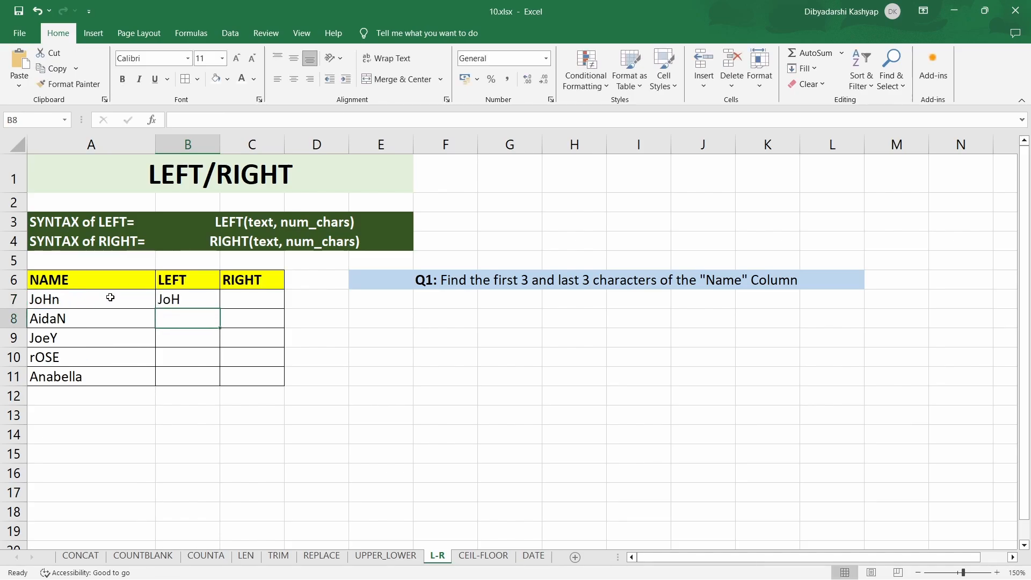
pyautogui.click(213, 303)
pyautogui.doubleClick(220, 309)
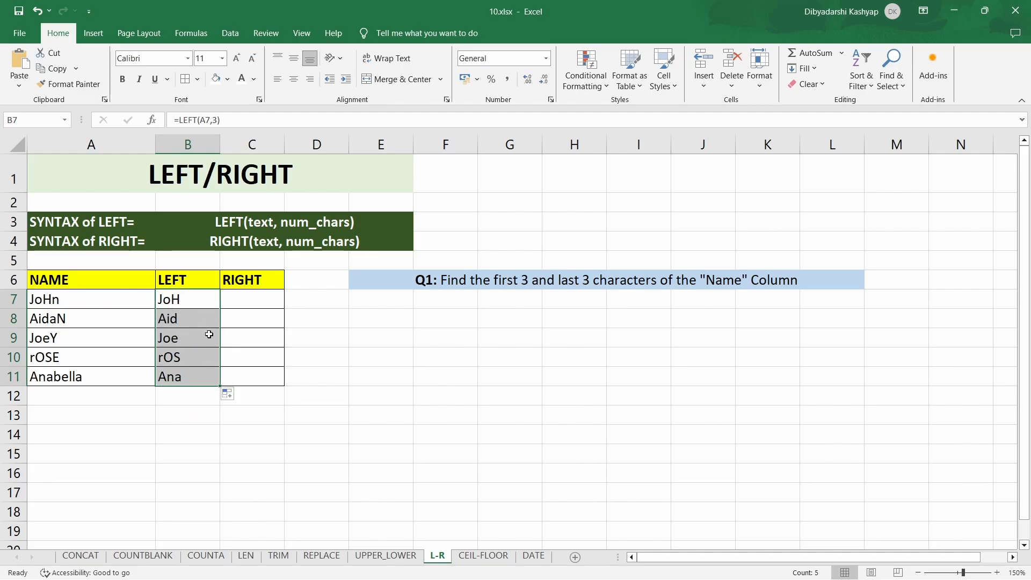
# - Enter =RIGHT(A7,3) in cell C7 and fill it down through C11 to extract the last three characters
pyautogui.click(249, 301)
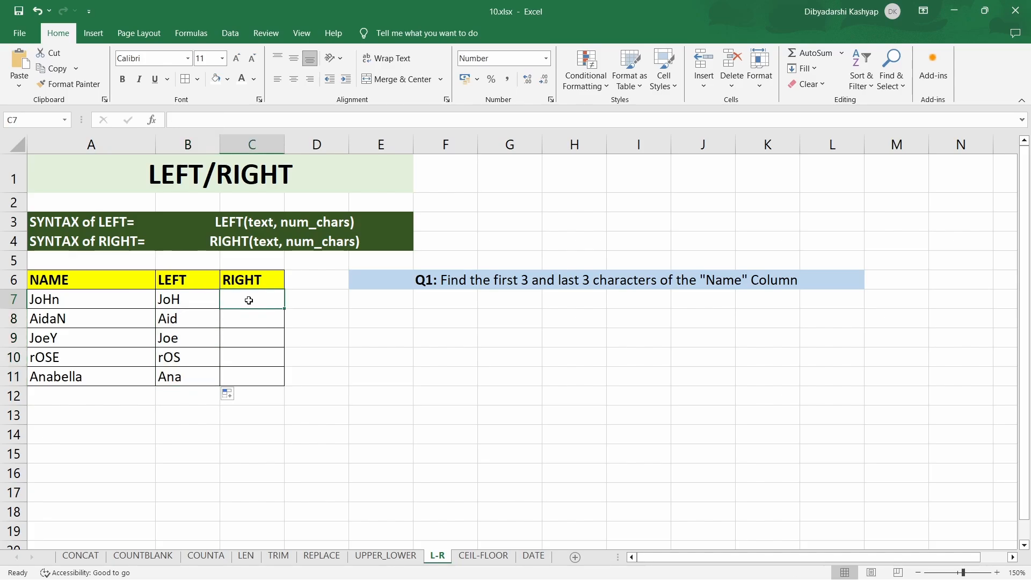
pyautogui.write('=right')
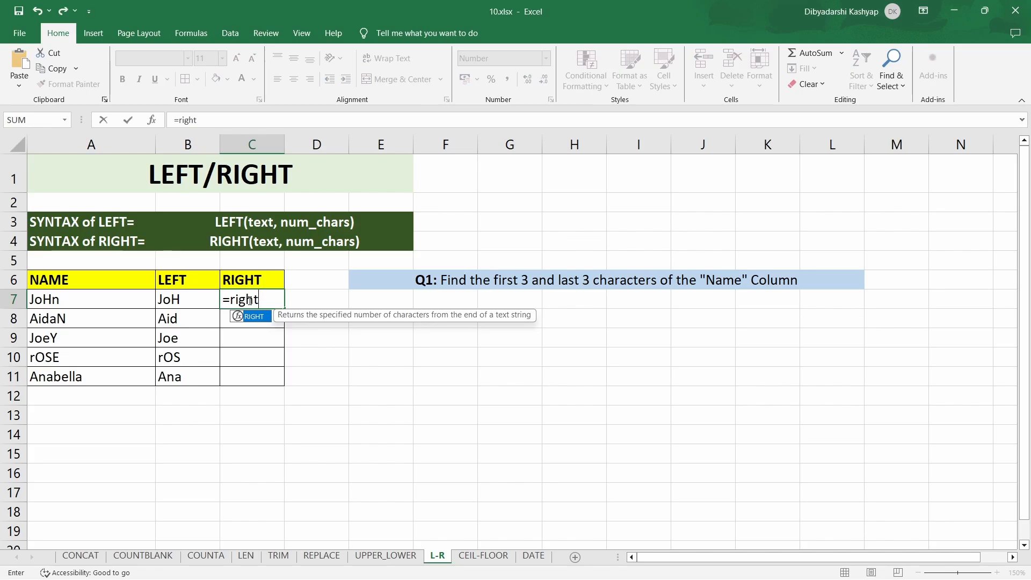
pyautogui.write('(')
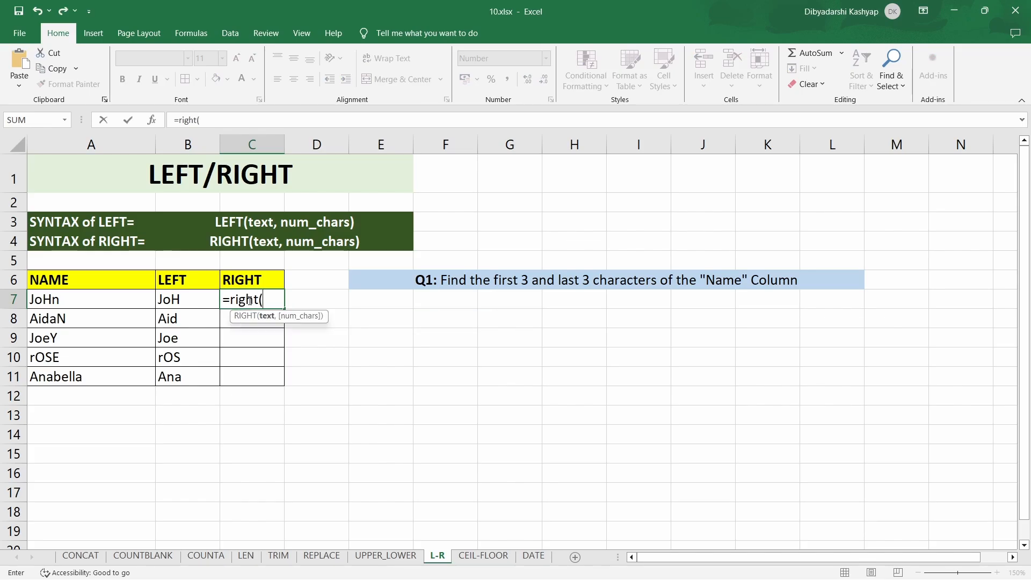
pyautogui.click(97, 304)
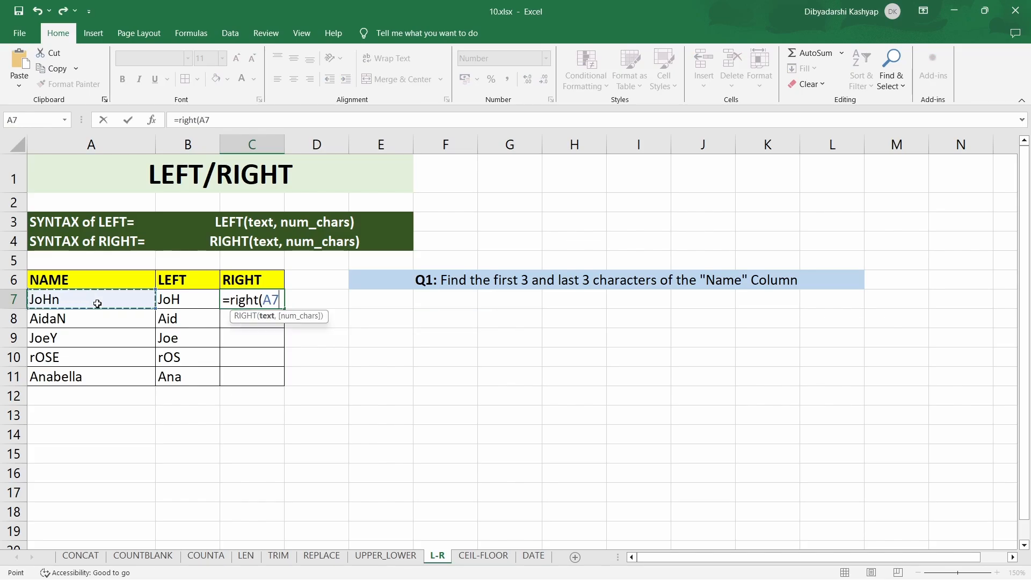
pyautogui.write(',')
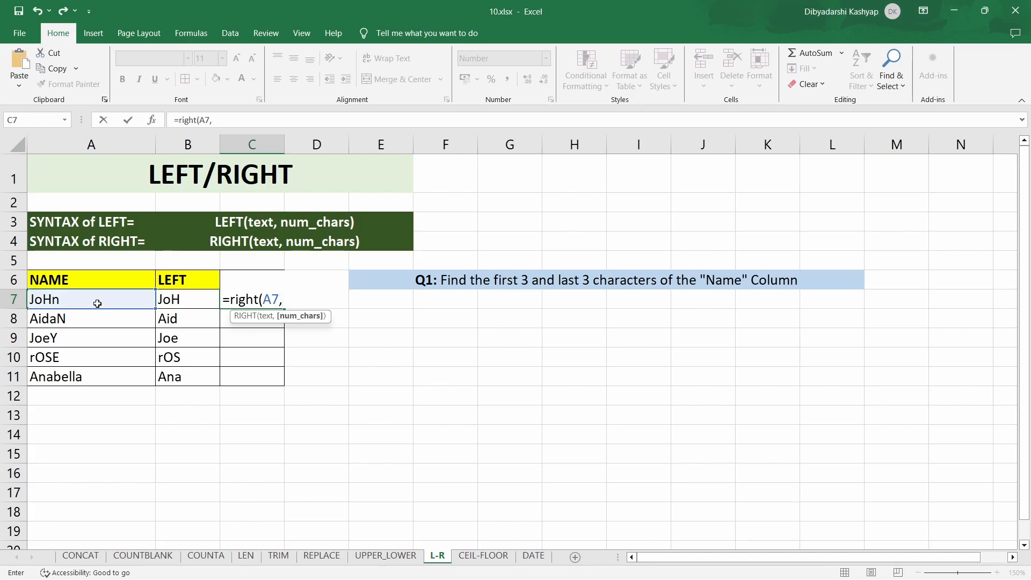
pyautogui.write('3)')
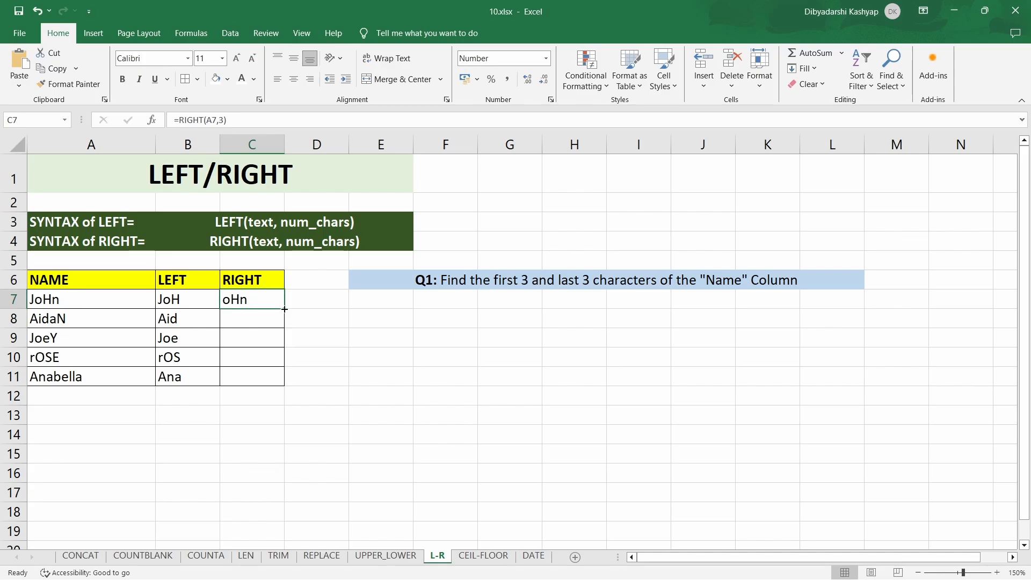
pyautogui.doubleClick(284, 308)
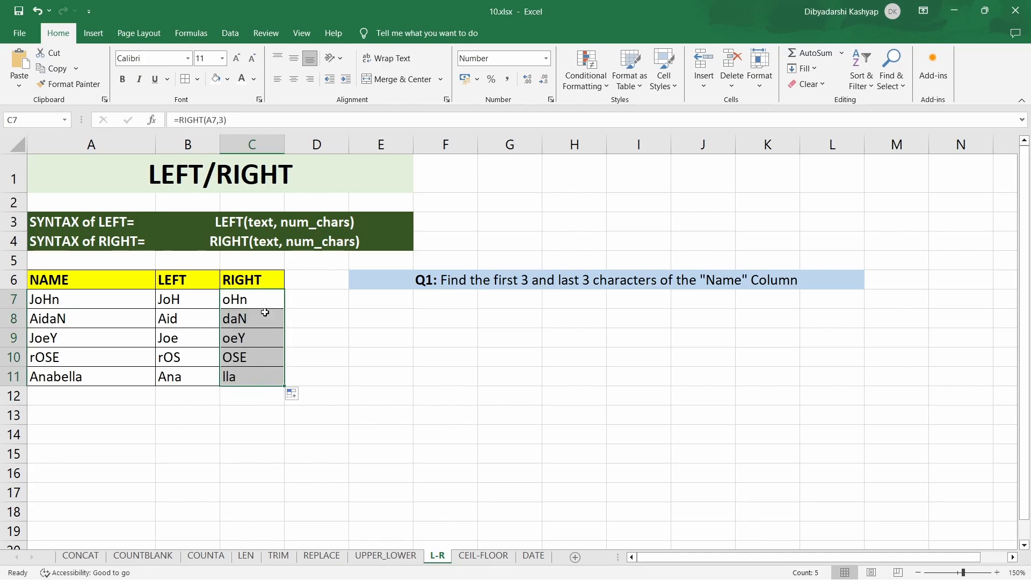
pyautogui.click(331, 416)
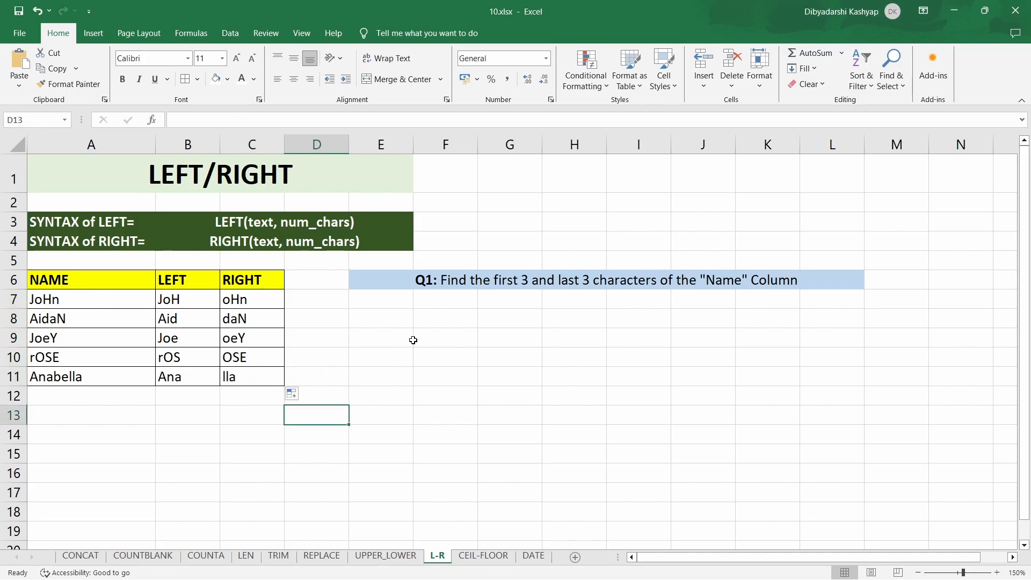
# - On the CEIL-FLOOR sheet, enter =CEILING(A7,500) in cell B7 to round the first salary up to a multiple of 500
pyautogui.hotkey('ctrl', 'pagedown')
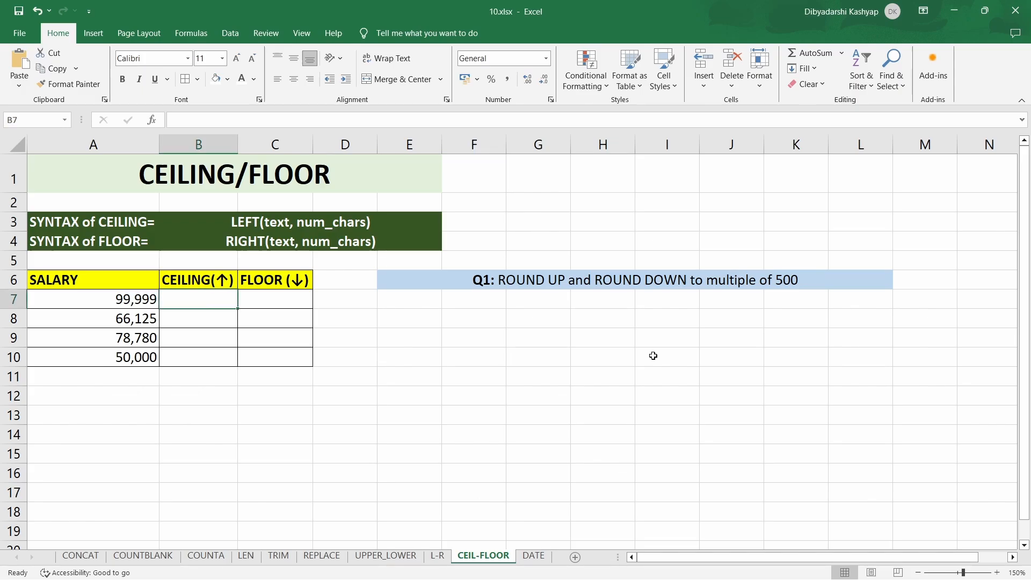
pyautogui.write('=')
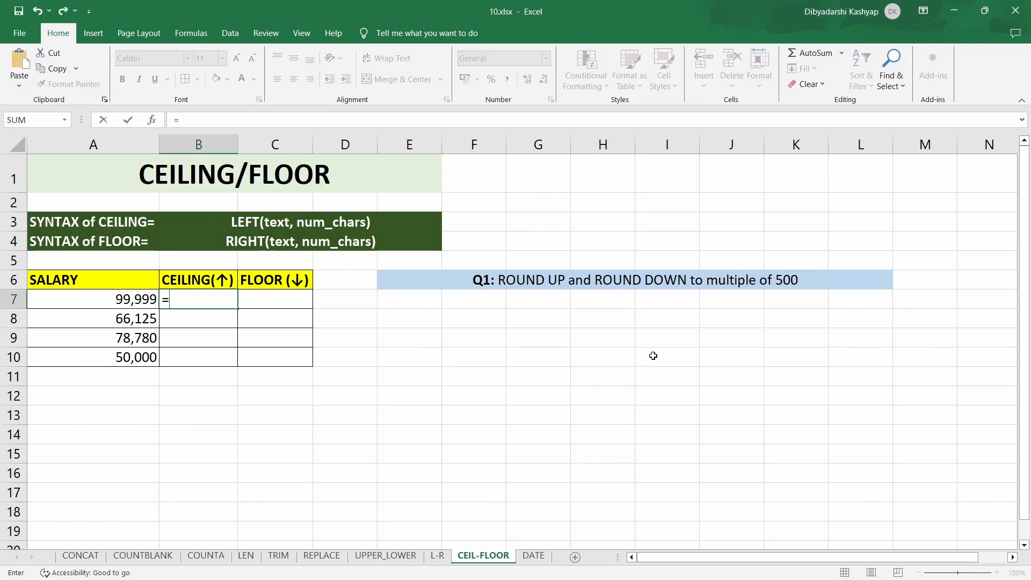
pyautogui.write('ceiling')
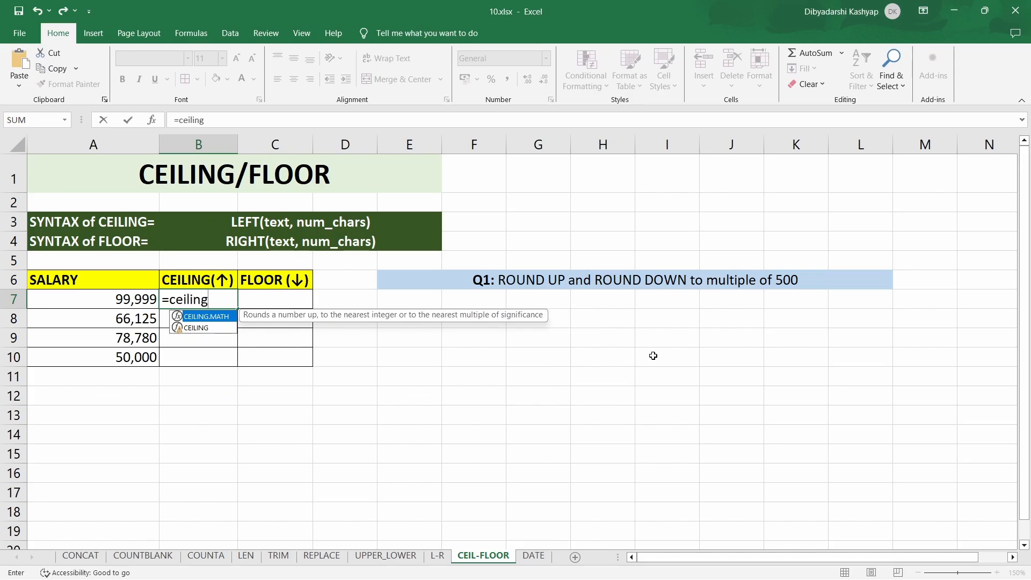
pyautogui.write('(')
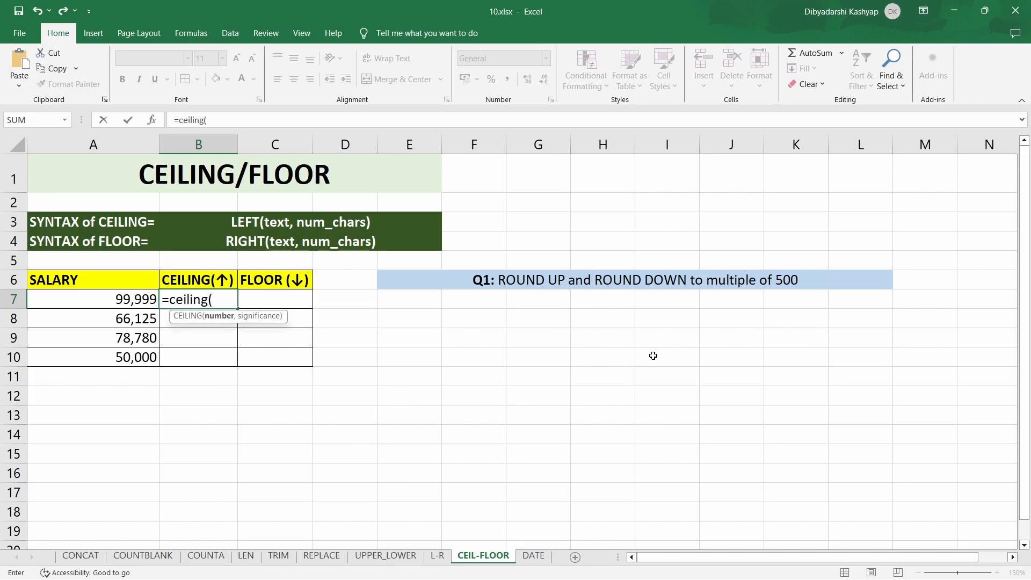
pyautogui.click(130, 299)
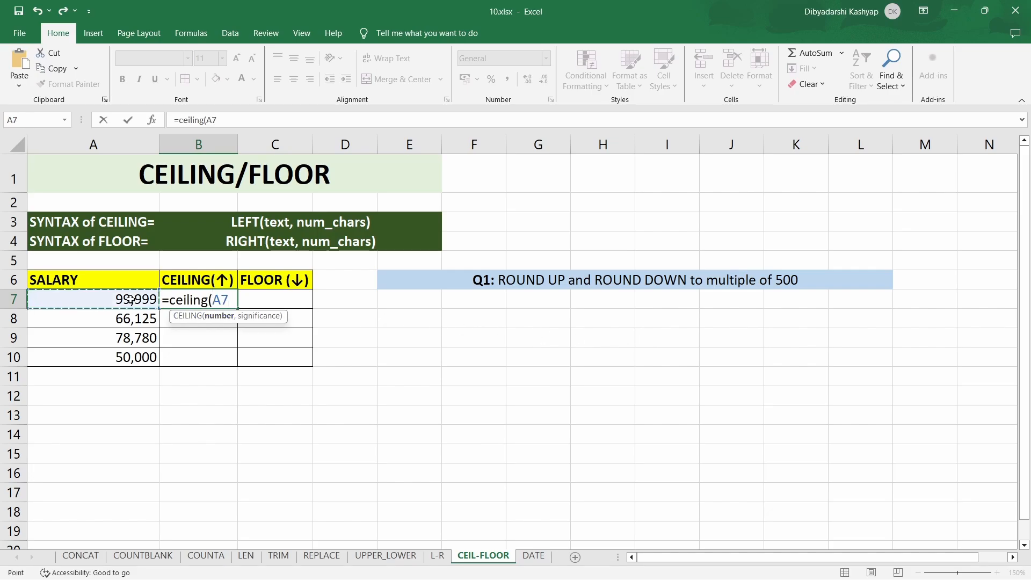
pyautogui.write(',')
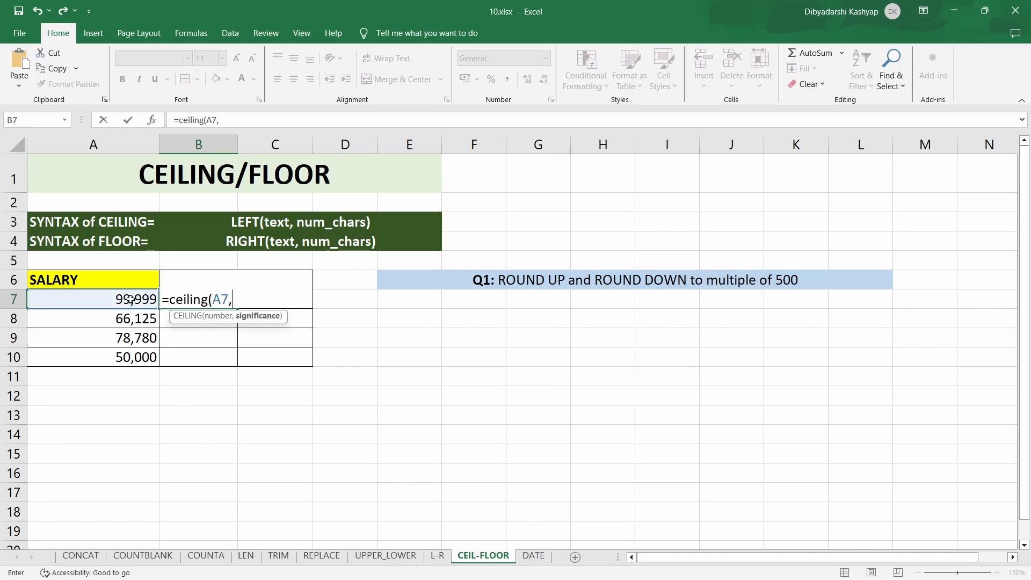
pyautogui.write('500)')
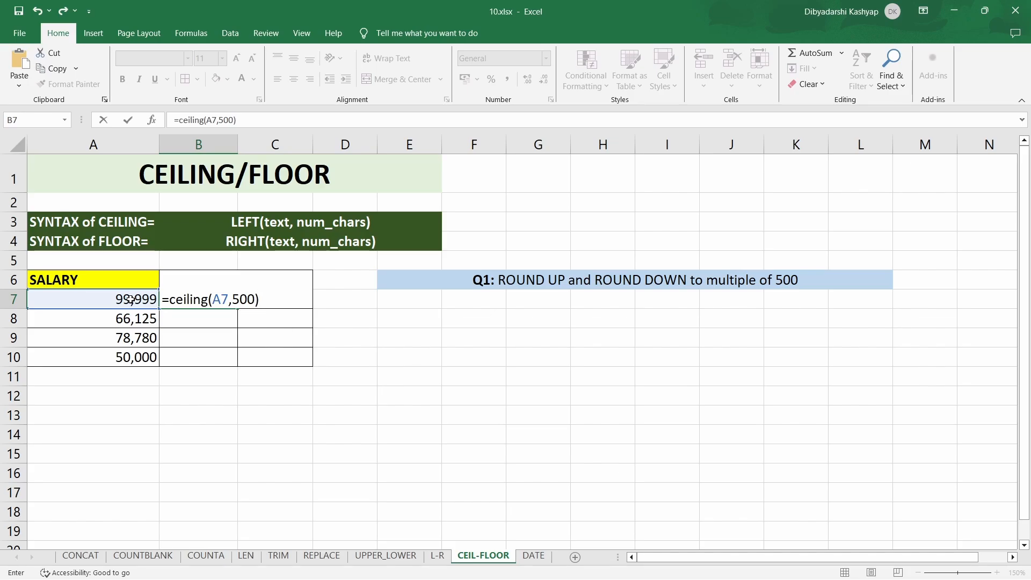
pyautogui.press('Return')
# - Enter =FLOOR(A7,500) in cell C7 to round the first salary down to a multiple of 500
pyautogui.click(254, 299)
pyautogui.write('=')
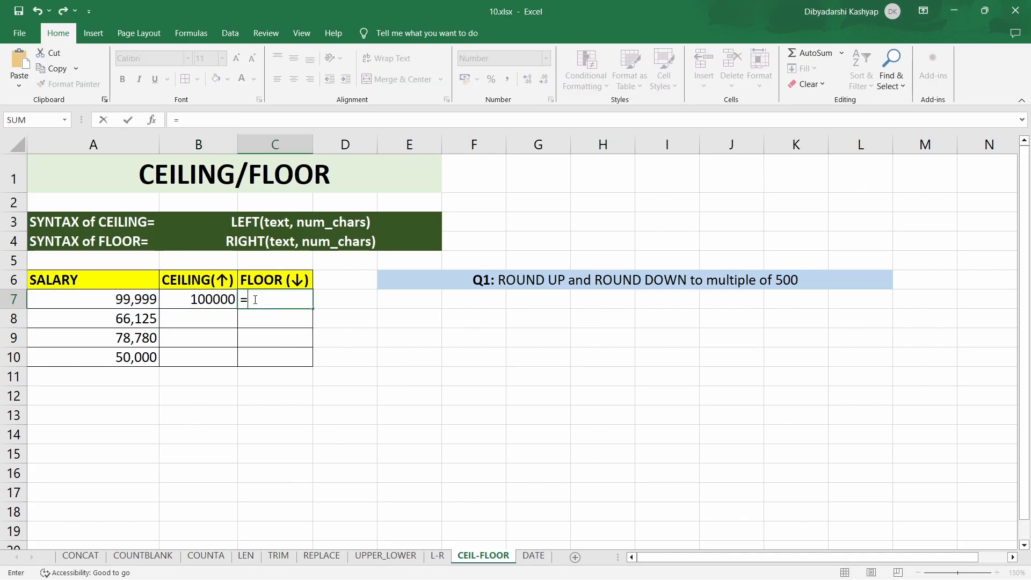
pyautogui.write('flo')
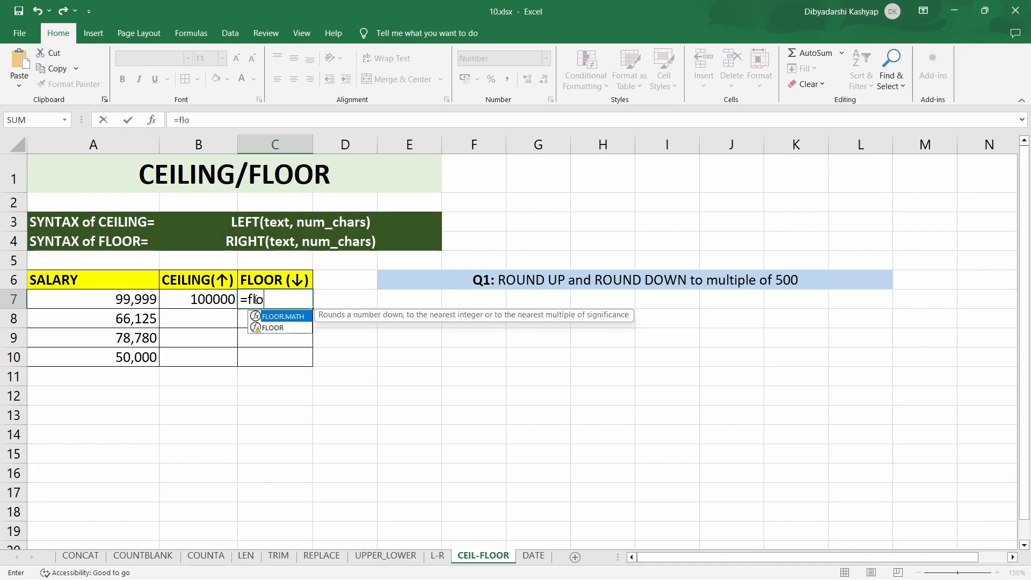
pyautogui.write('or(')
pyautogui.click(119, 301)
pyautogui.write(',500')
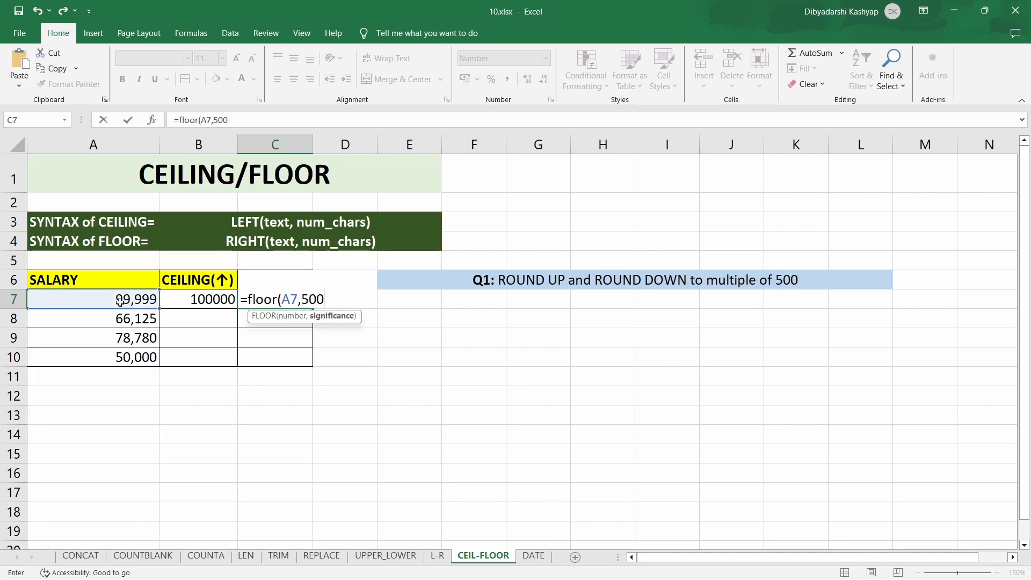
pyautogui.press('Return')
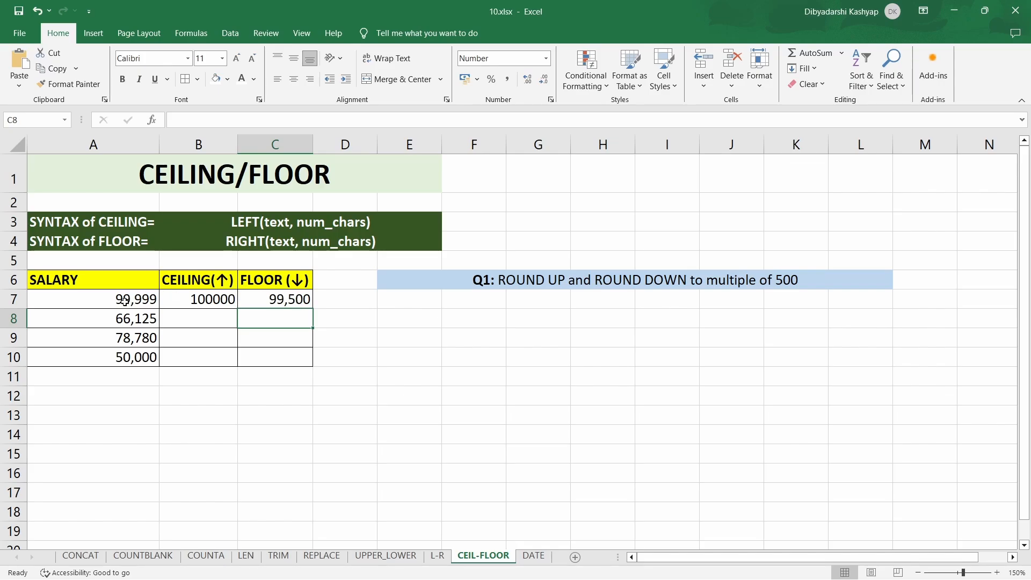
# - Fill the CEILING and FLOOR formulas from row 7 down through row 10
pyautogui.click(204, 299)
pyautogui.click(276, 301)
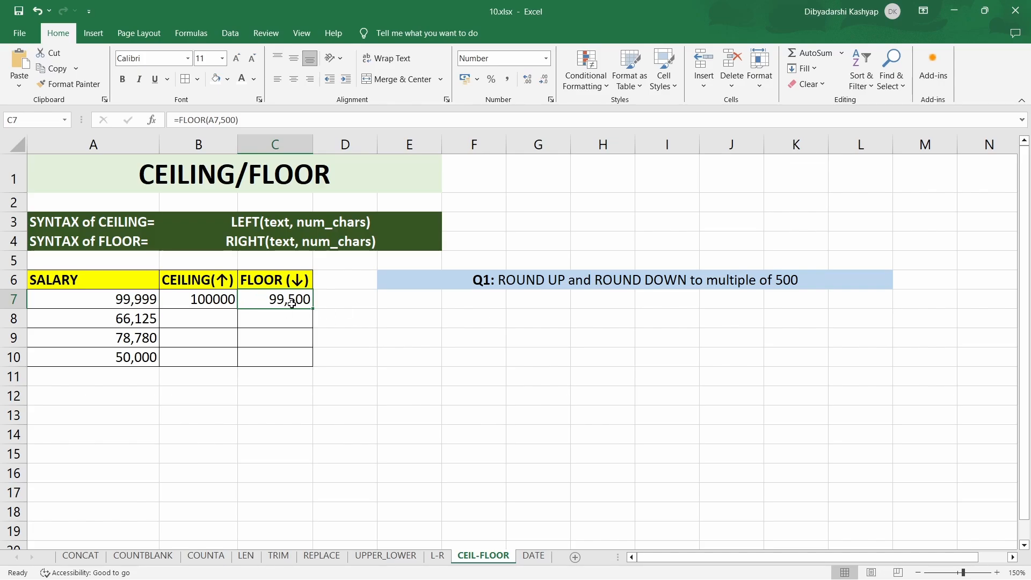
pyautogui.click(228, 305)
pyautogui.doubleClick(237, 308)
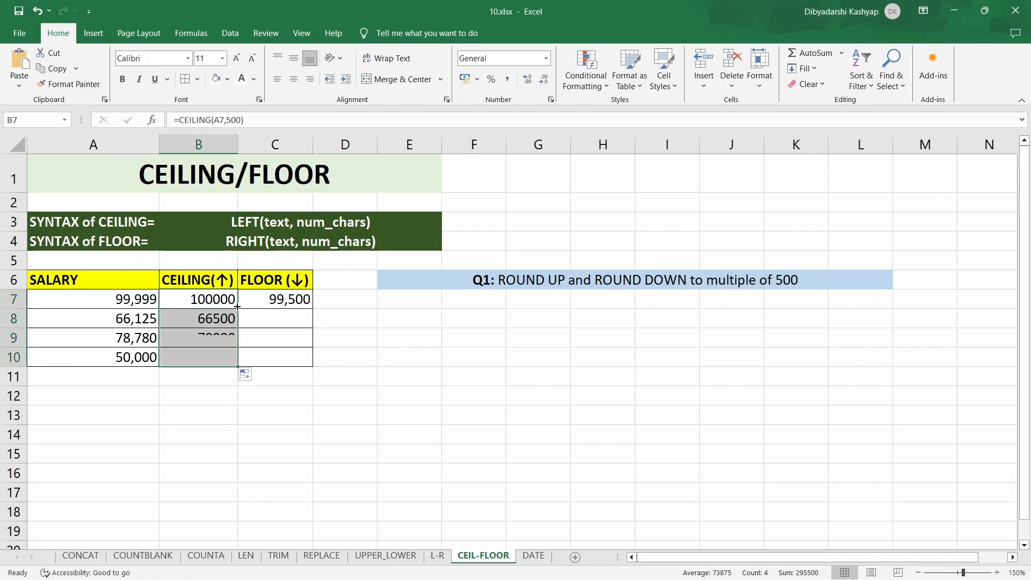
pyautogui.click(289, 302)
pyautogui.doubleClick(313, 308)
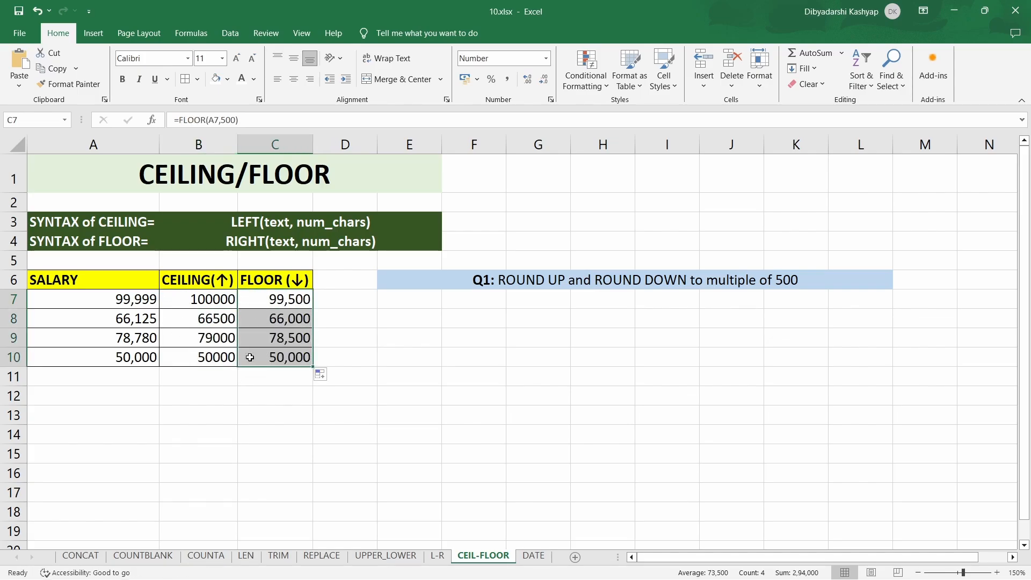
pyautogui.click(218, 414)
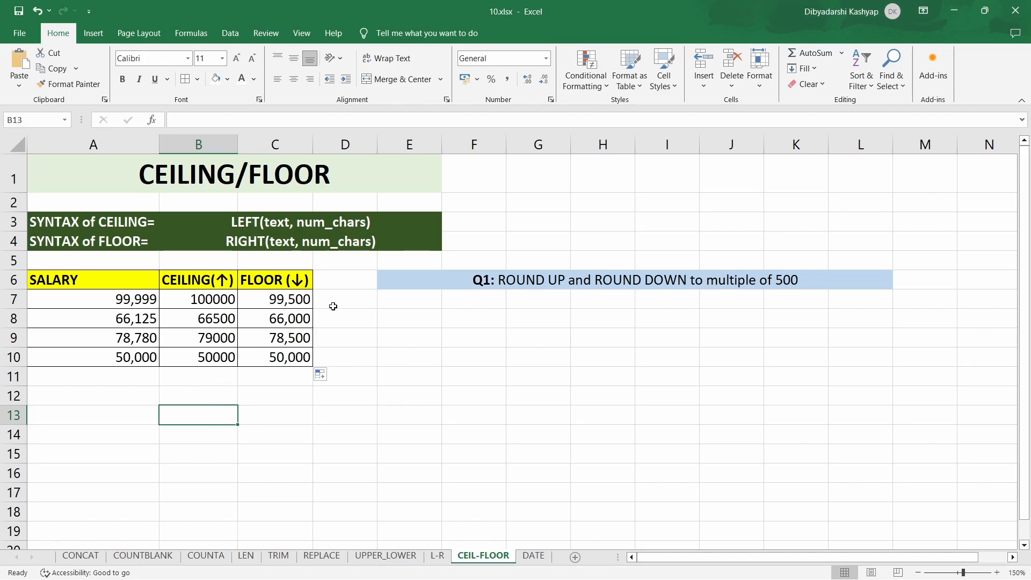
# - On the DATE sheet, enter =TODAY() in cell B9 and fill it down through B12
pyautogui.click(533, 557)
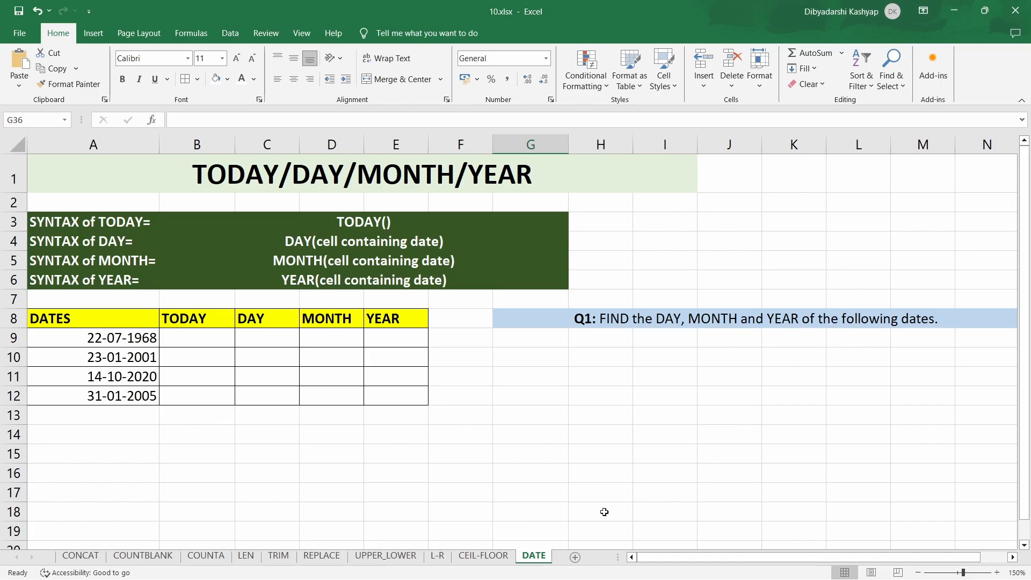
pyautogui.click(225, 337)
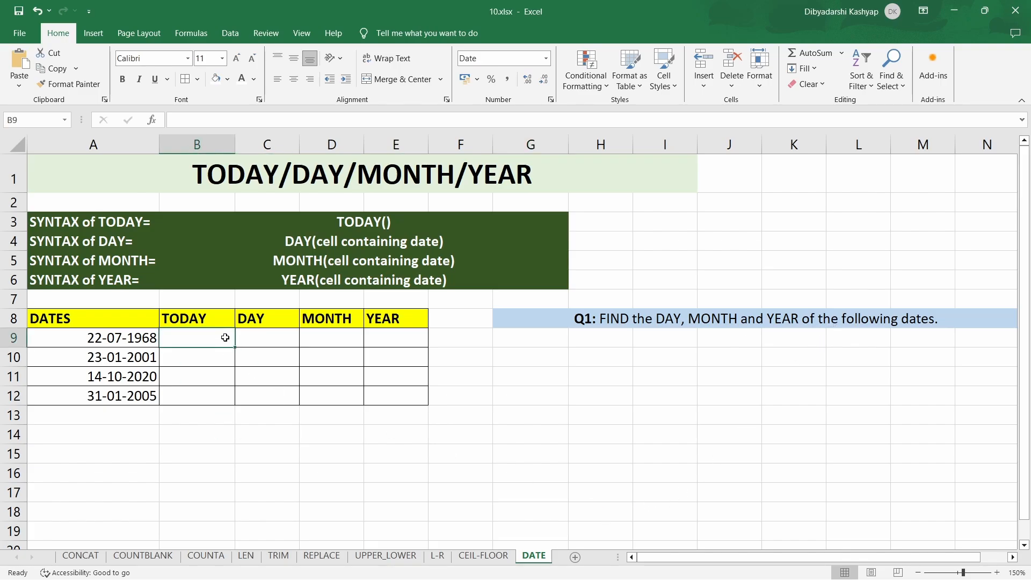
pyautogui.write('=t')
pyautogui.write('o')
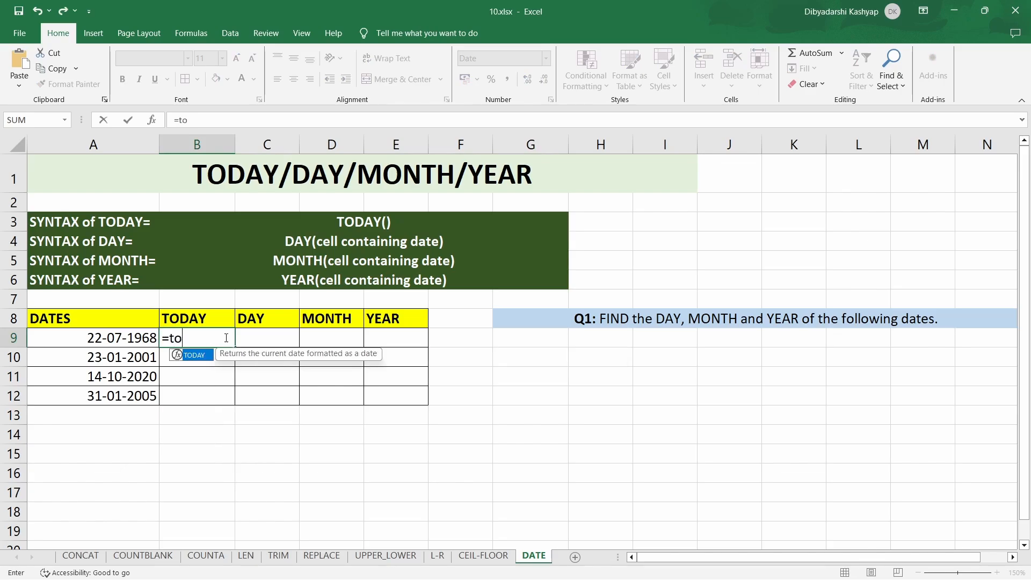
pyautogui.write('day()')
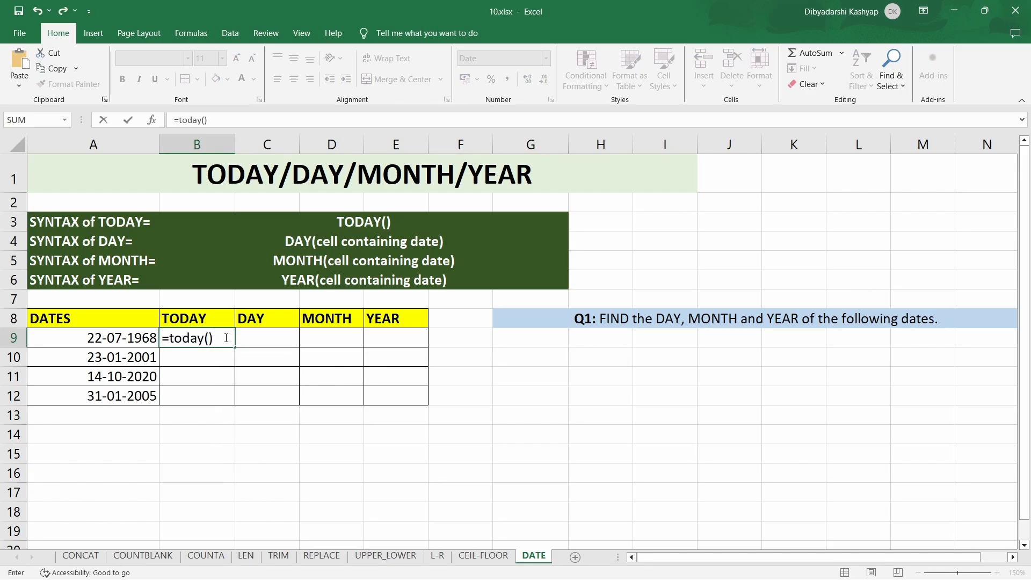
pyautogui.press('Return')
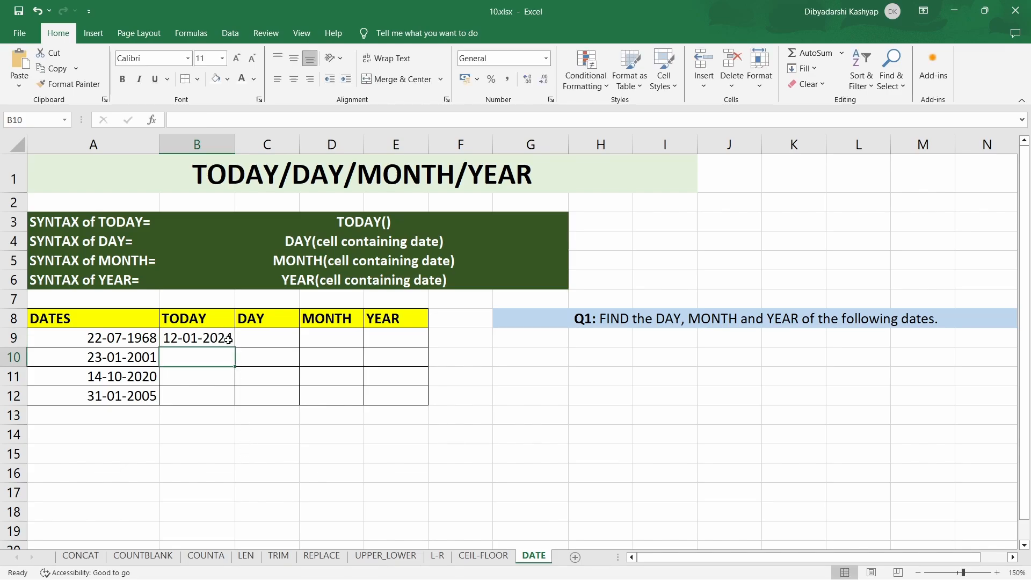
pyautogui.click(228, 342)
pyautogui.doubleClick(234, 348)
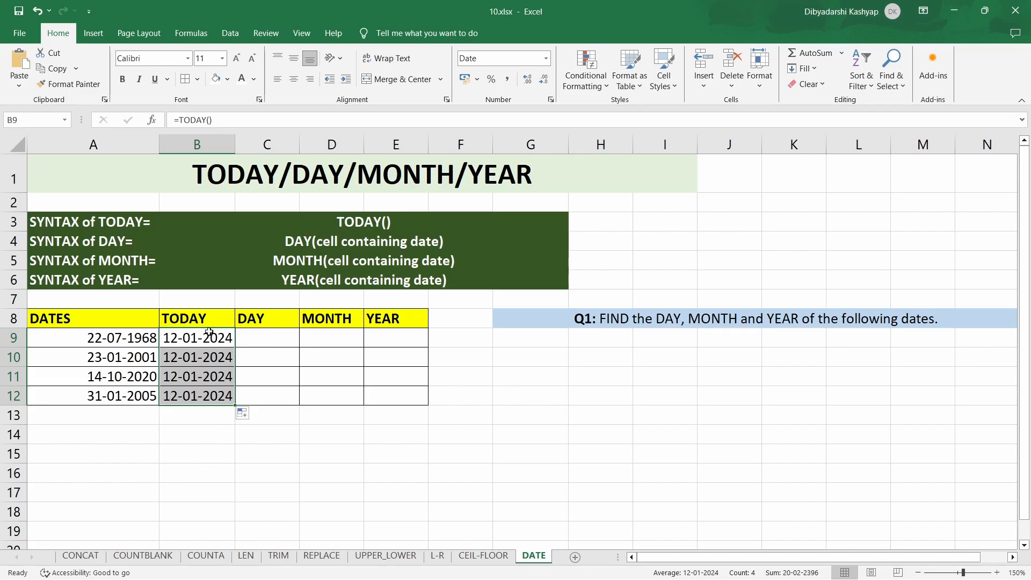
# - Enter =DAY(A9) in cell C9 to extract the day from the first date
pyautogui.click(277, 339)
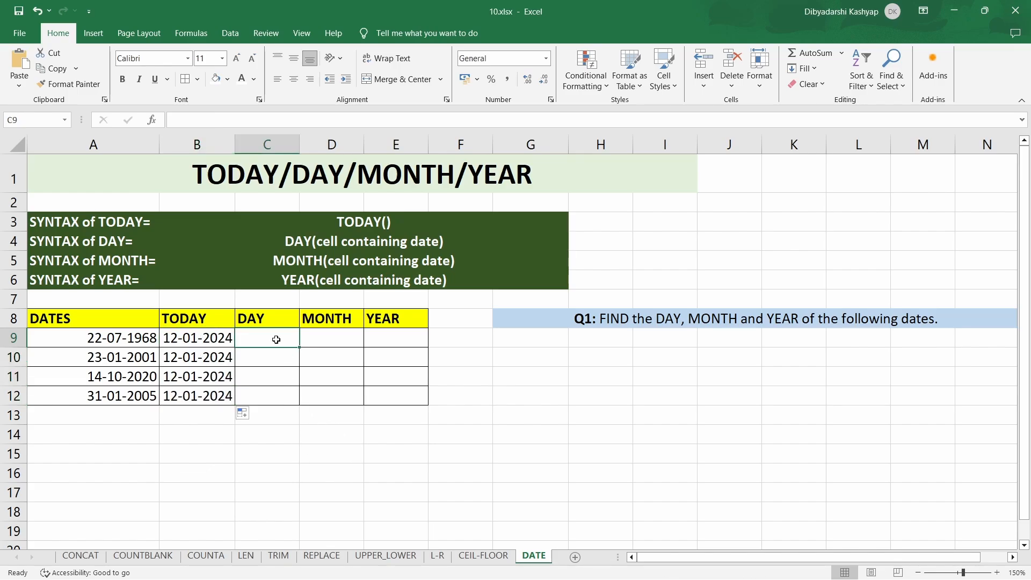
pyautogui.click(127, 346)
pyautogui.click(249, 337)
pyautogui.write('=da')
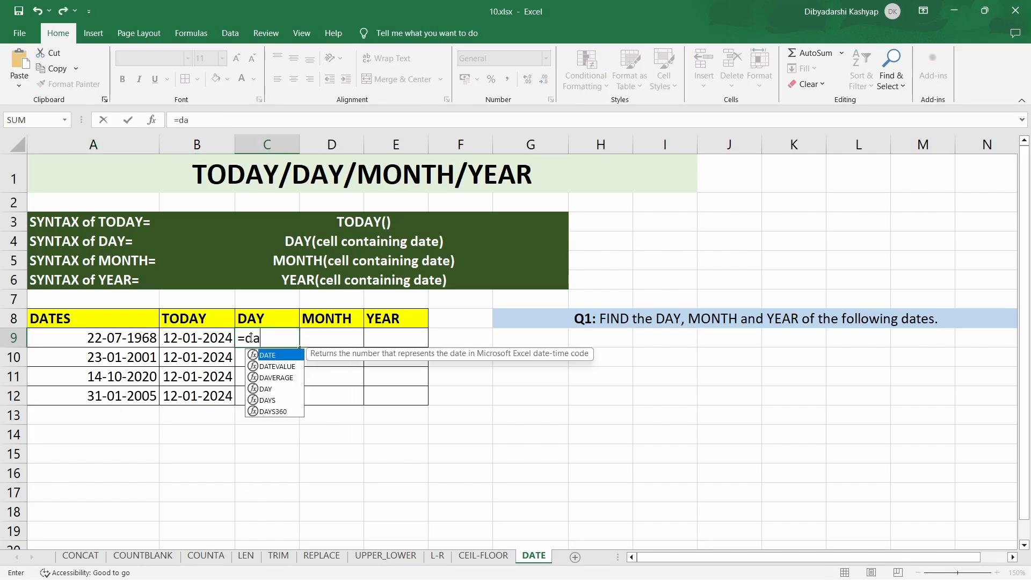
pyautogui.write('y(')
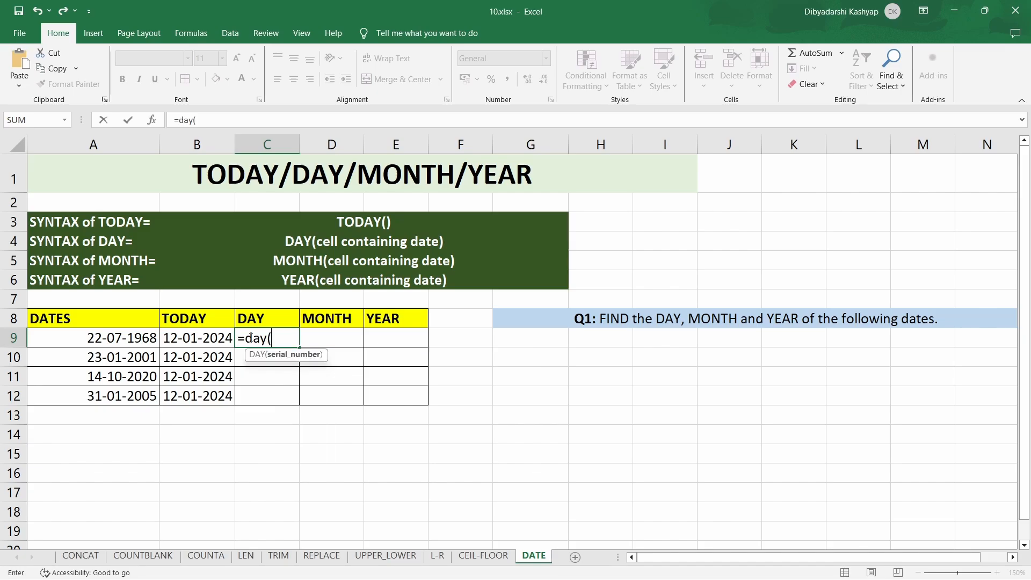
pyautogui.click(139, 337)
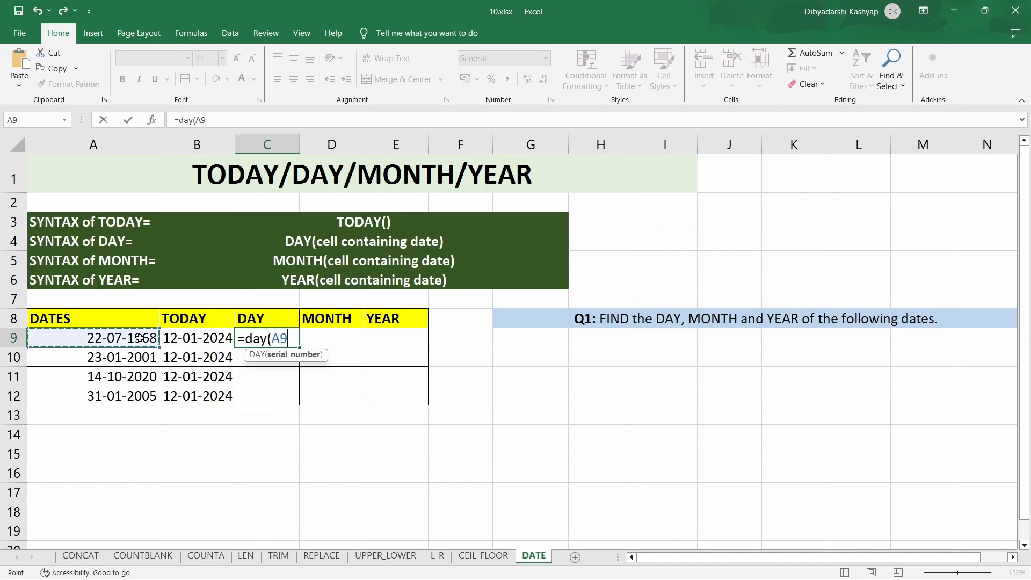
pyautogui.write(')')
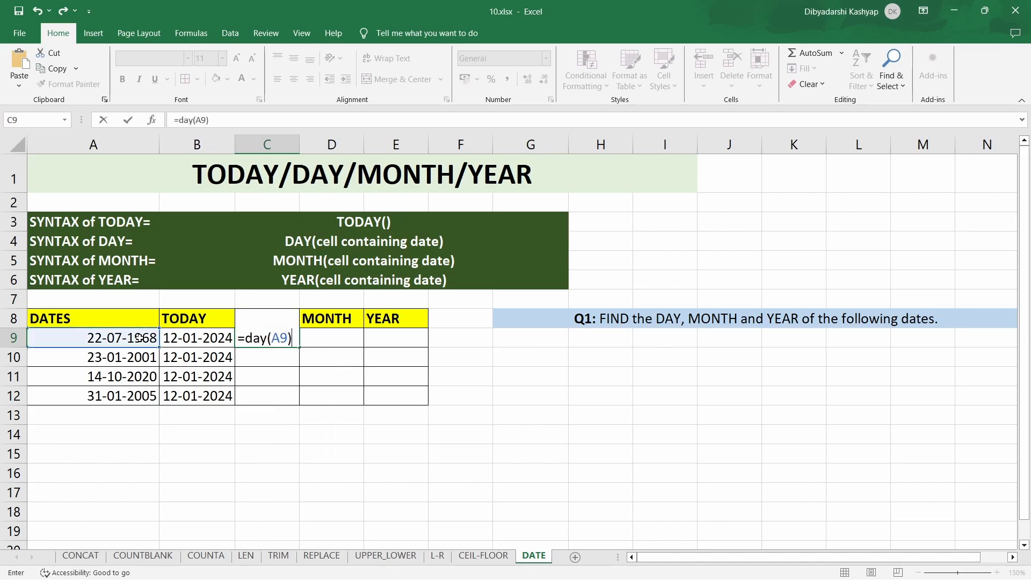
pyautogui.press('Return')
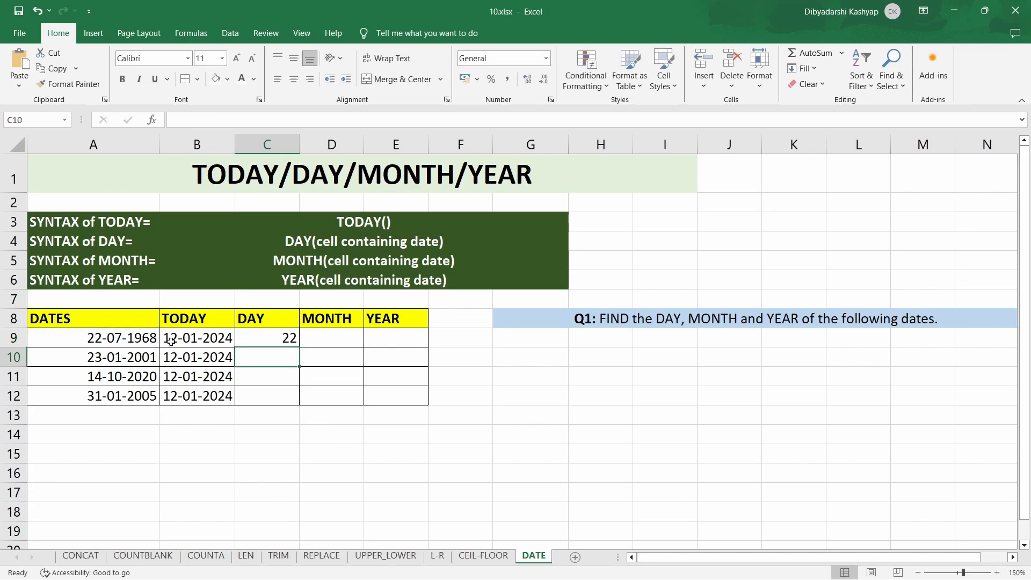
# - Enter =MONTH(A9) in cell D9 to extract the month from the first date
pyautogui.click(335, 340)
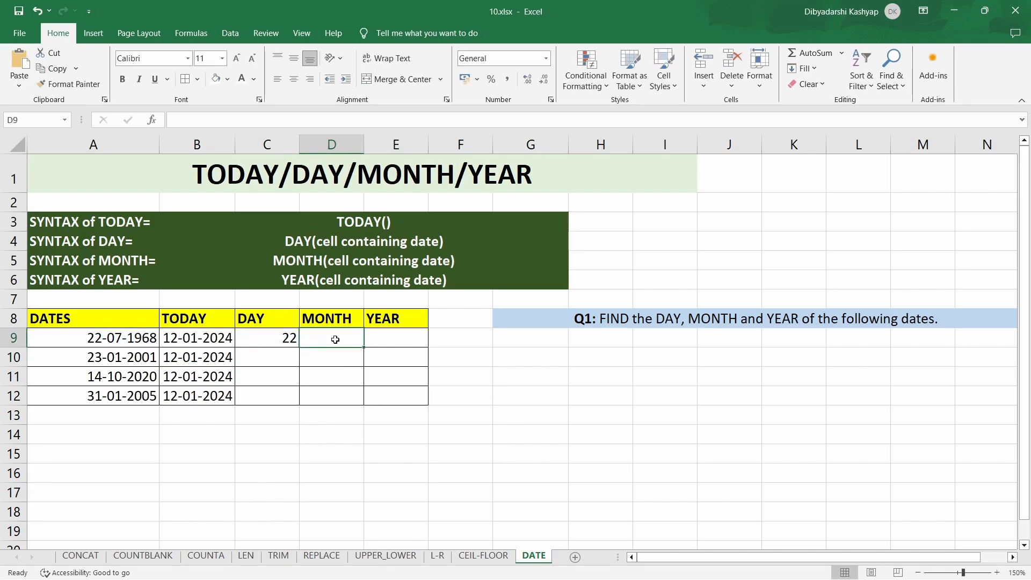
pyautogui.write('=month')
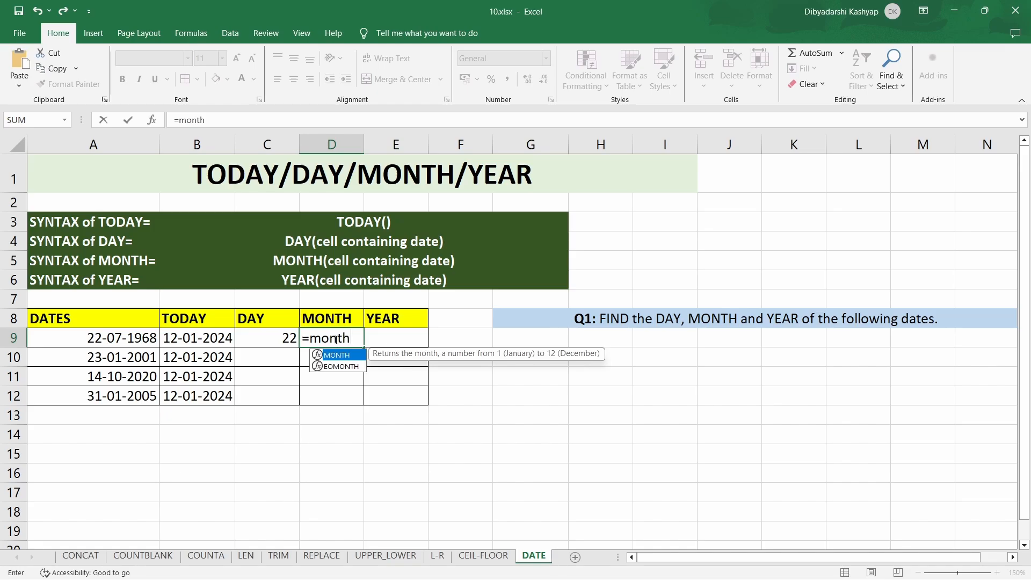
pyautogui.write('(')
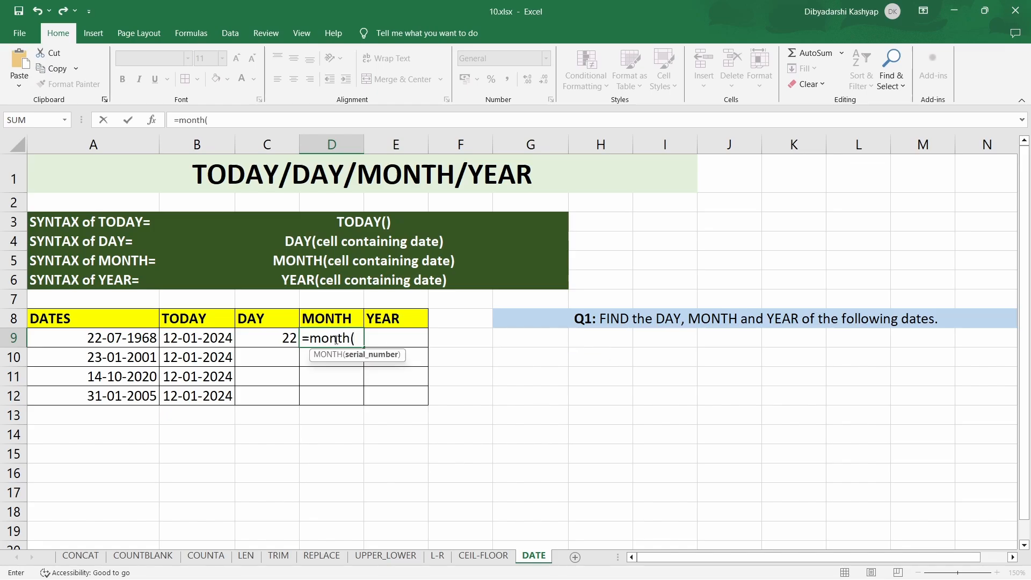
pyautogui.click(135, 339)
pyautogui.write(')')
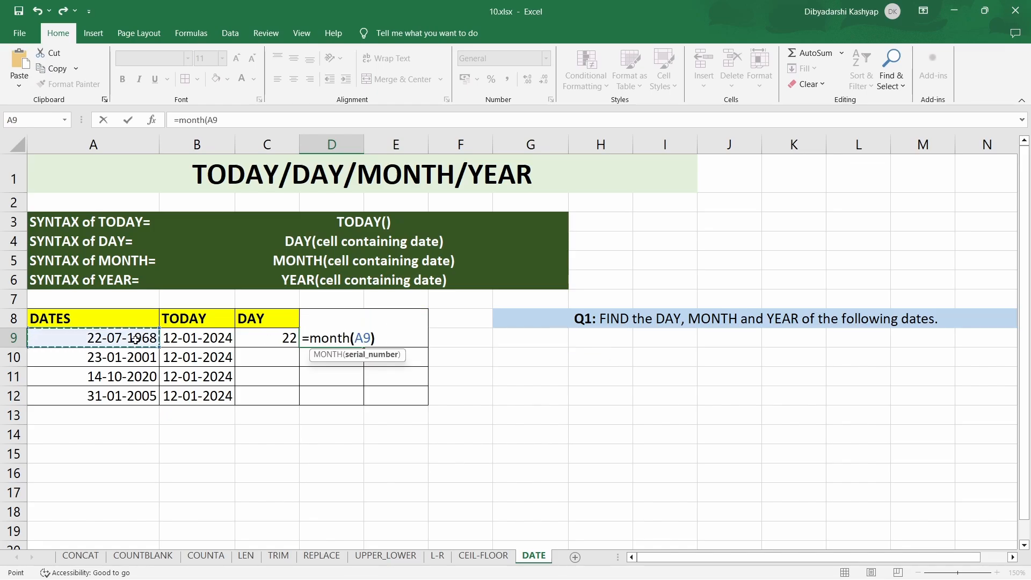
pyautogui.press('Return')
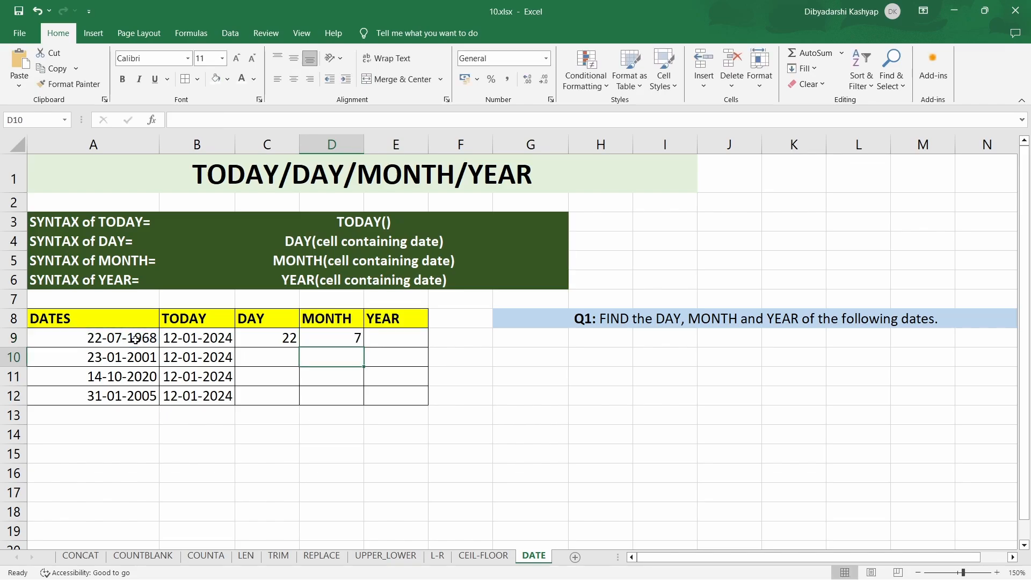
# - Enter =YEAR(A9) in cell E9 to extract the year from the first date
pyautogui.click(384, 342)
pyautogui.write('=')
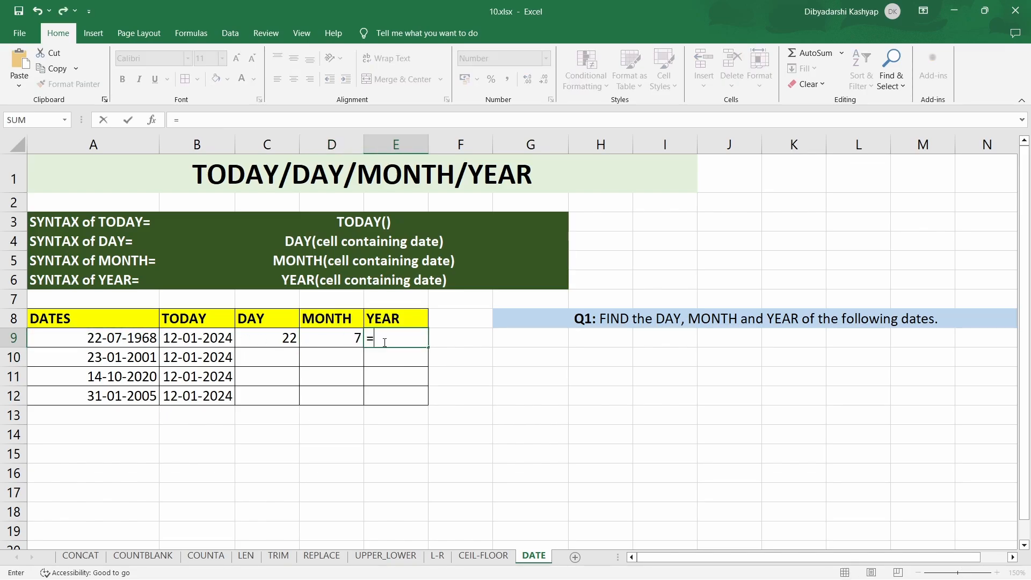
pyautogui.write('year')
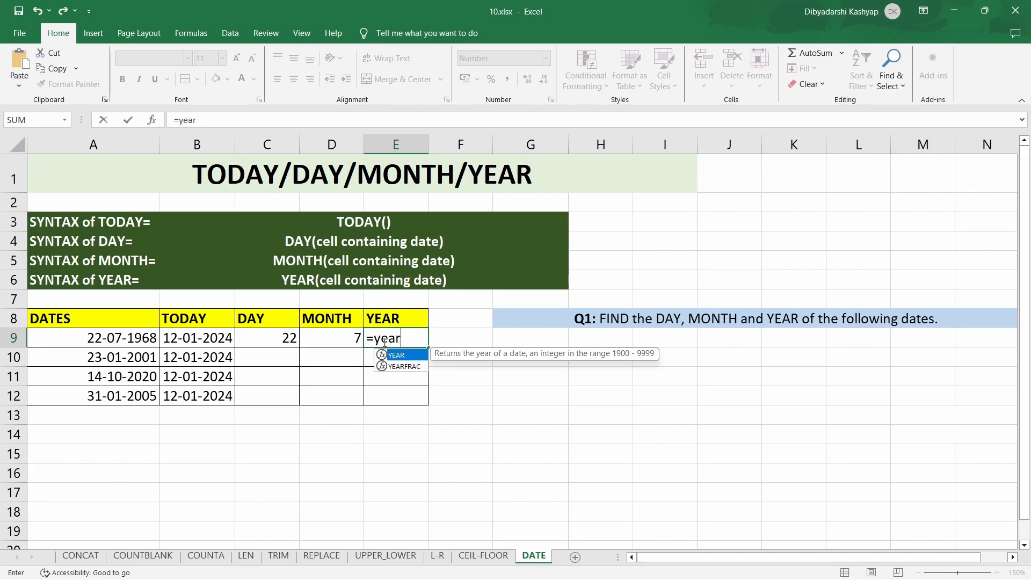
pyautogui.write('(')
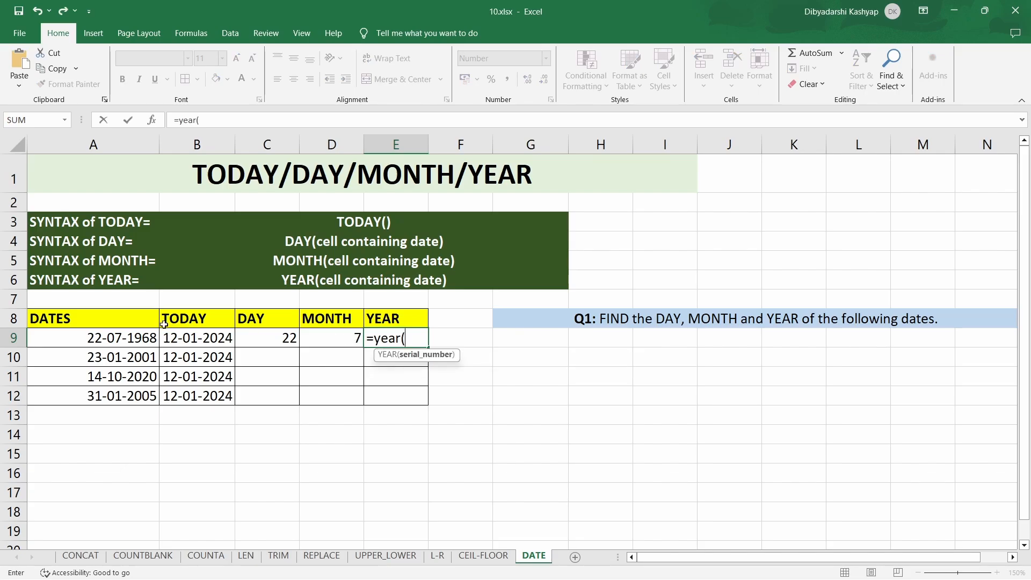
pyautogui.click(145, 337)
pyautogui.write(')')
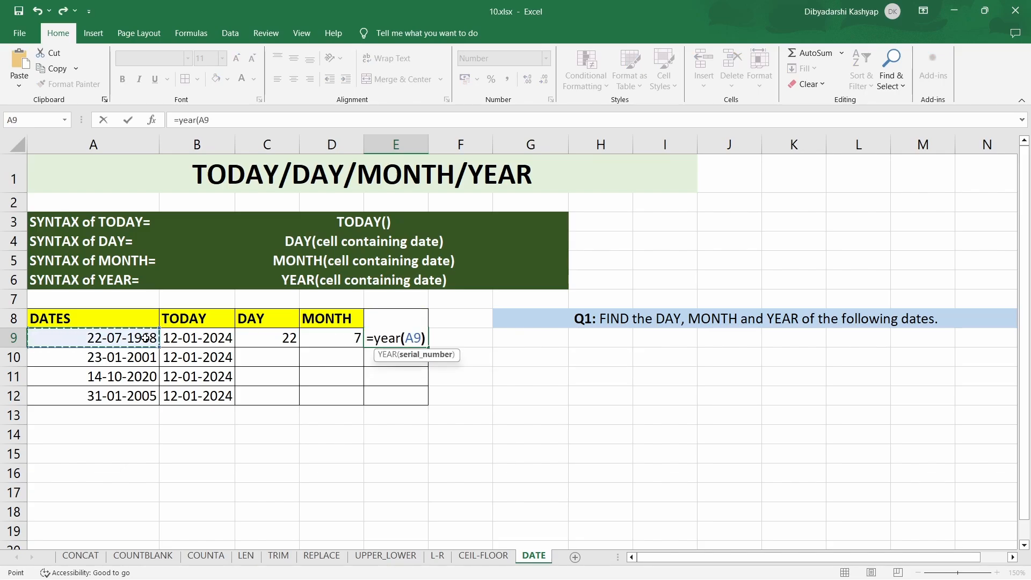
pyautogui.press('Return')
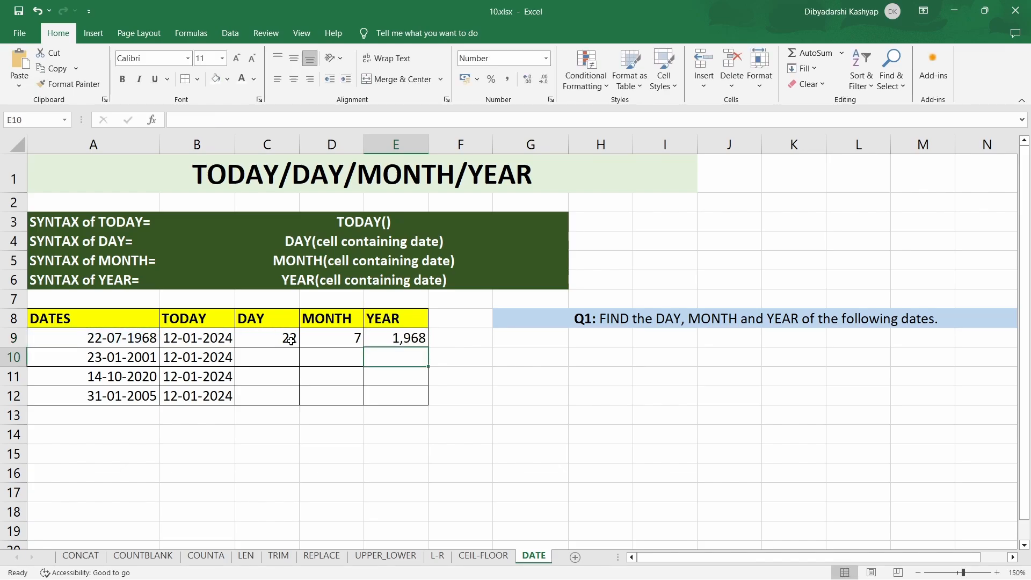
# - Fill the DAY, MONTH and YEAR formulas from row 9 down through row 12
pyautogui.click(288, 338)
pyautogui.moveTo(300, 347); pyautogui.dragTo(300, 404)
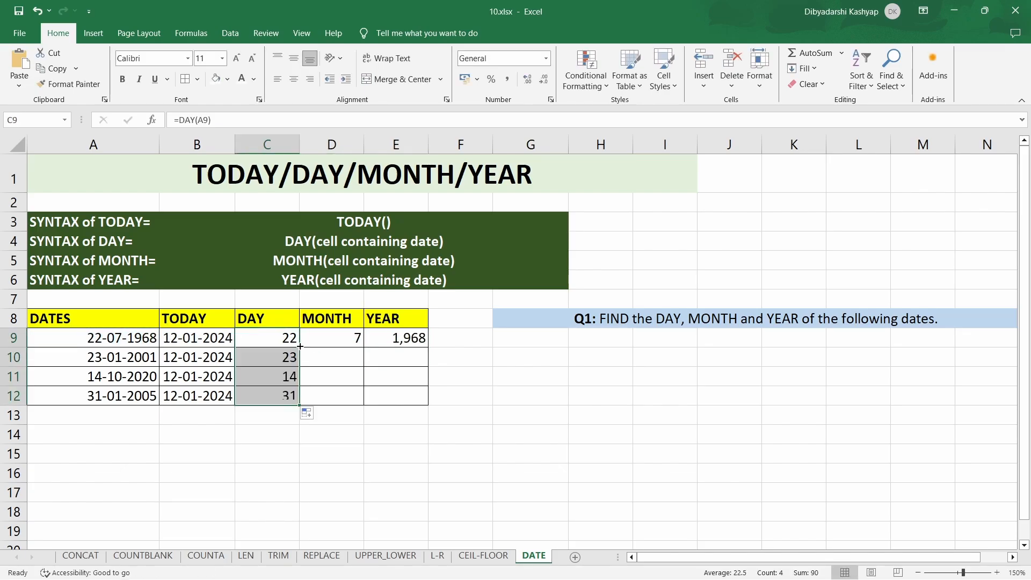
pyautogui.click(352, 340)
pyautogui.doubleClick(363, 348)
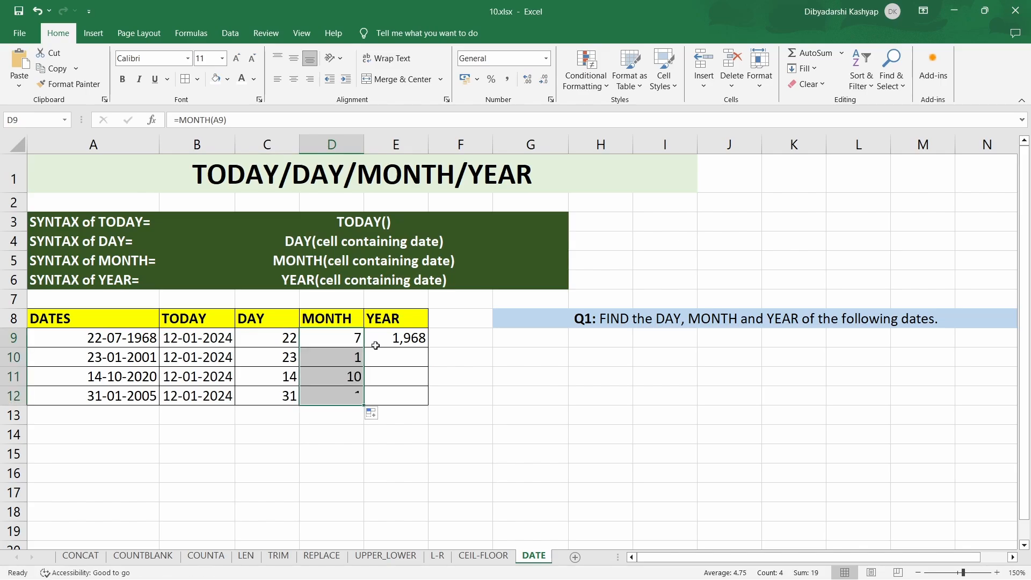
pyautogui.click(408, 340)
pyautogui.doubleClick(428, 347)
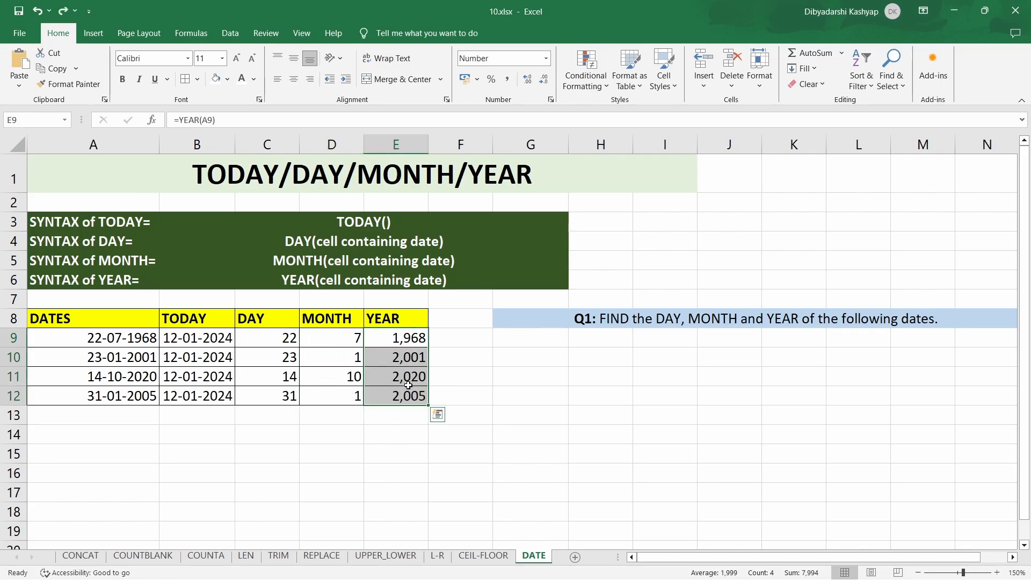
# - Change the number format of the YEAR results in E9:E12 to General
pyautogui.click(547, 59)
pyautogui.click(514, 83)
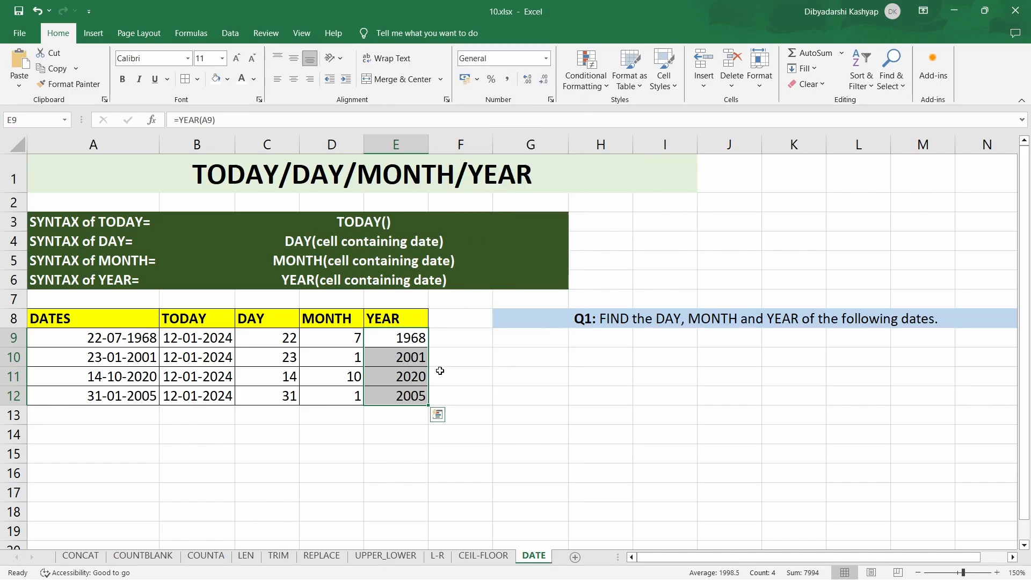
pyautogui.click(499, 434)
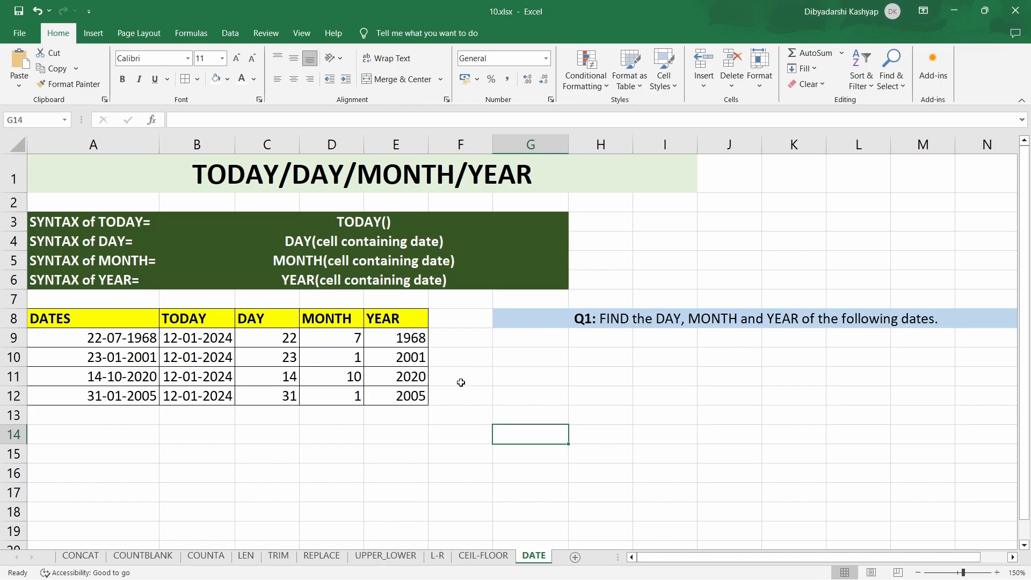